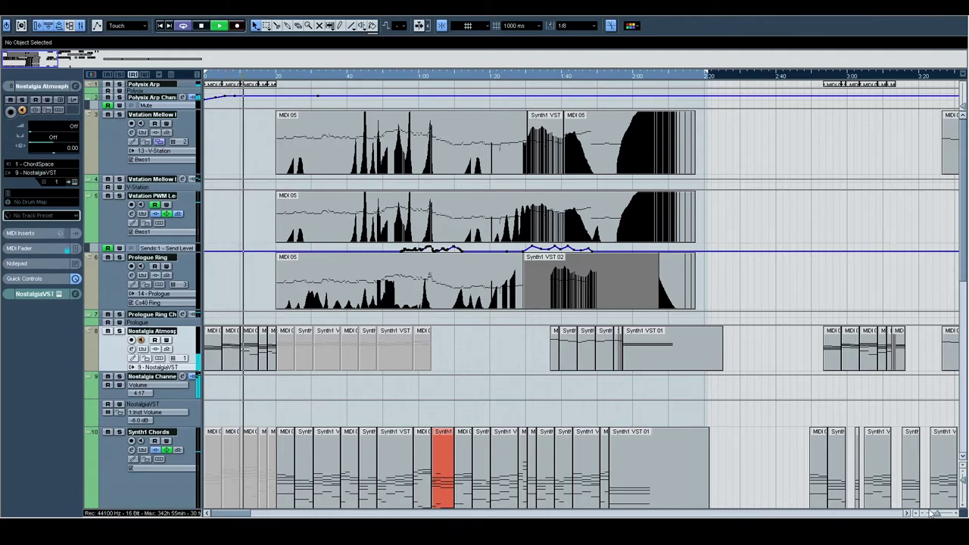
# Step: Open the first MIDI 05 part of the Vstation Mellow Lead track in the Key Editor
pyautogui.click(958, 513)
pyautogui.click(958, 513)
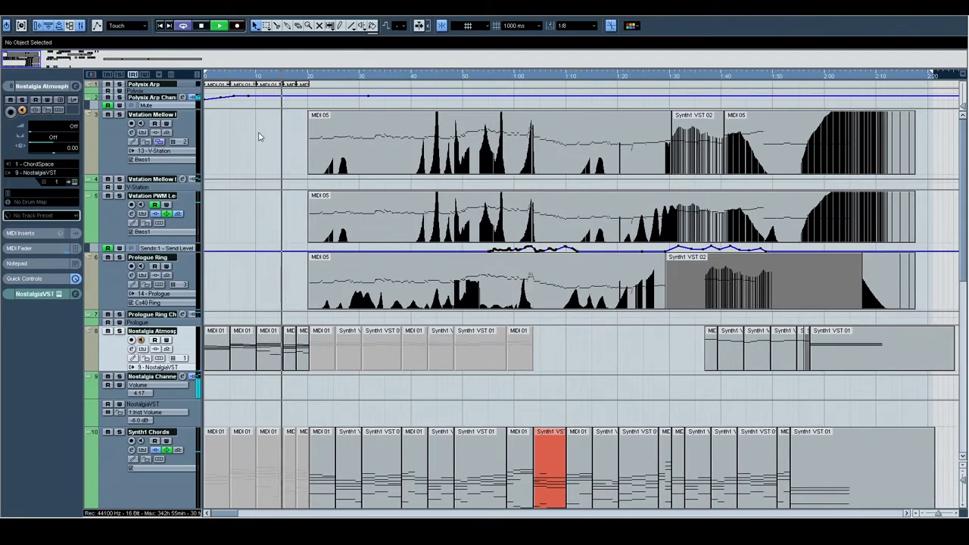
pyautogui.scroll(-5, 258, 136)
pyautogui.scroll(-2, 298, 272)
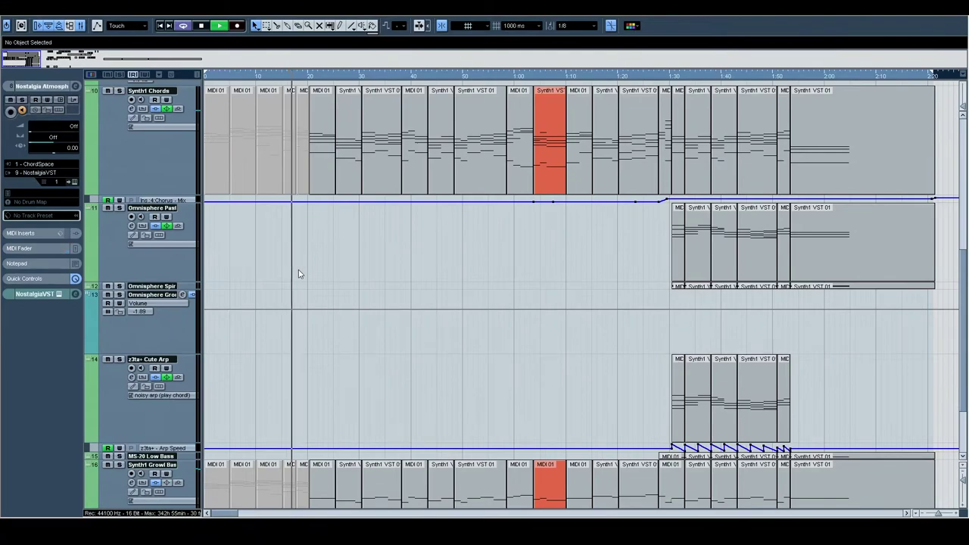
pyautogui.scroll(8, 298, 273)
pyautogui.click(471, 130)
pyautogui.doubleClick(471, 131)
pyautogui.moveTo(372, 155); pyautogui.dragTo(430, 187)
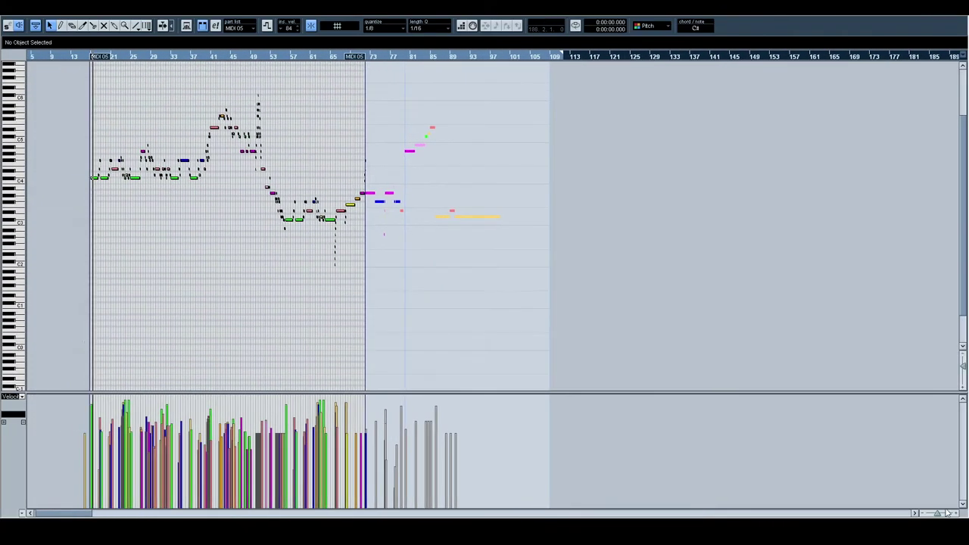
# Step: Examine the lead melody's notes and velocities in the Key Editor from about bar 19 to bar 41 during playback
pyautogui.moveTo(937, 514); pyautogui.dragTo(943, 515)
pyautogui.moveTo(795, 277); pyautogui.dragTo(296, 323)
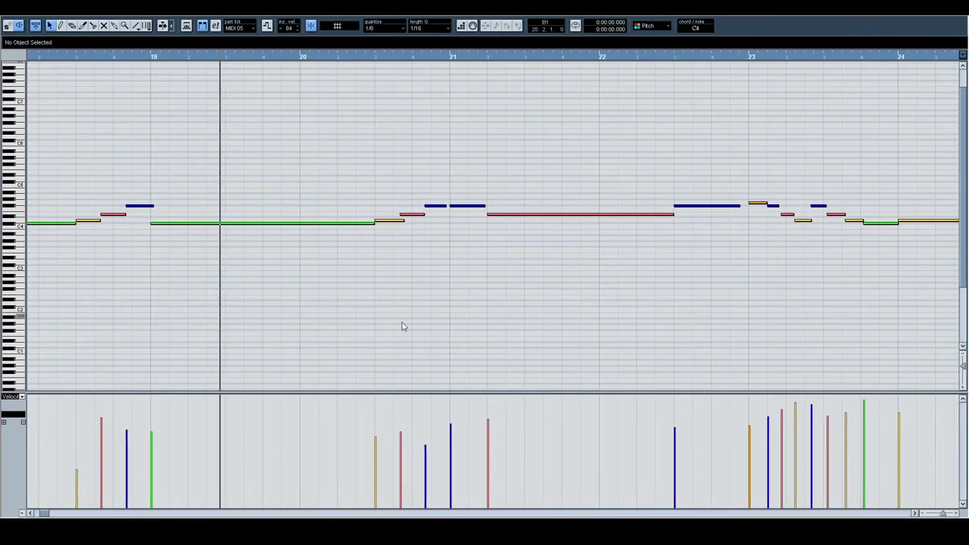
pyautogui.click(923, 513)
pyautogui.click(922, 514)
pyautogui.click(922, 514)
pyautogui.click(922, 513)
pyautogui.click(924, 513)
pyautogui.moveTo(807, 268); pyautogui.dragTo(464, 270)
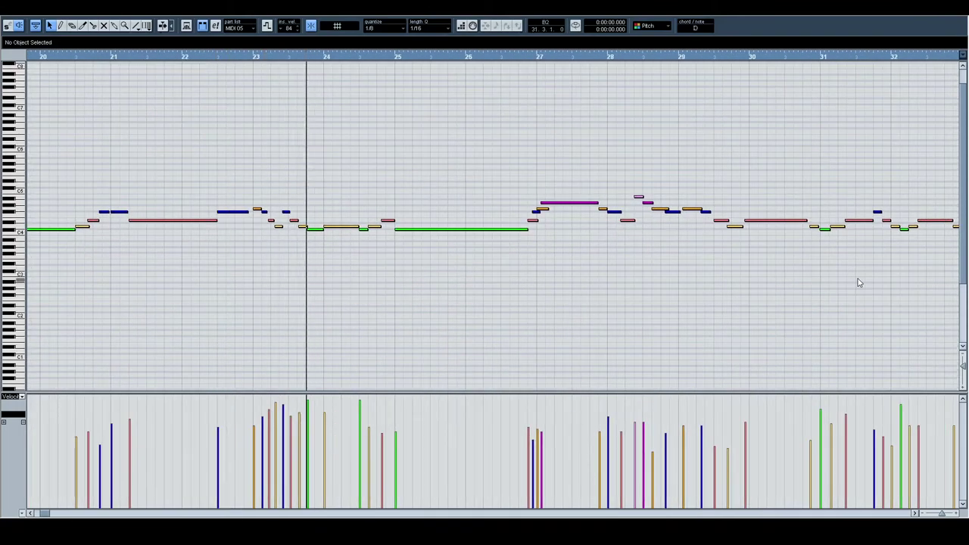
pyautogui.moveTo(856, 281); pyautogui.dragTo(753, 269)
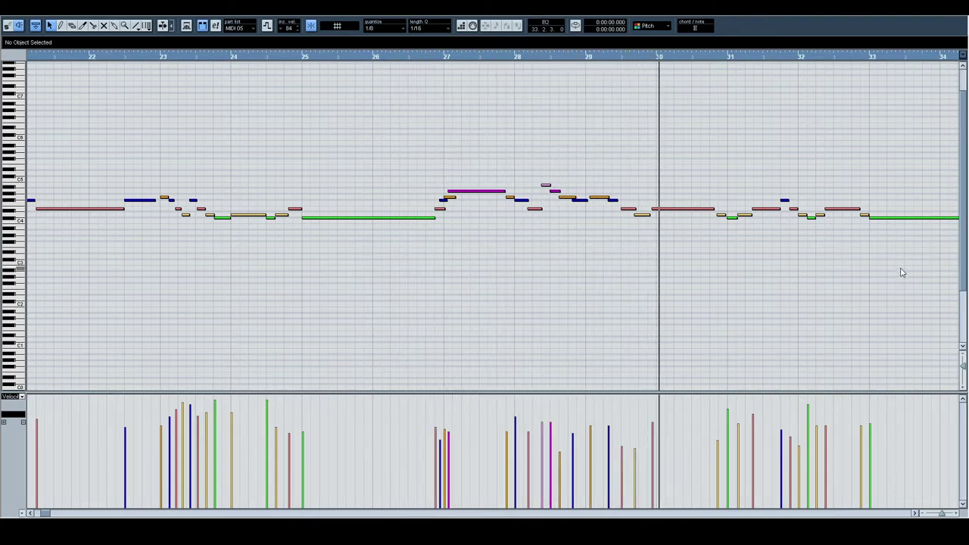
pyautogui.moveTo(898, 251); pyautogui.dragTo(641, 257)
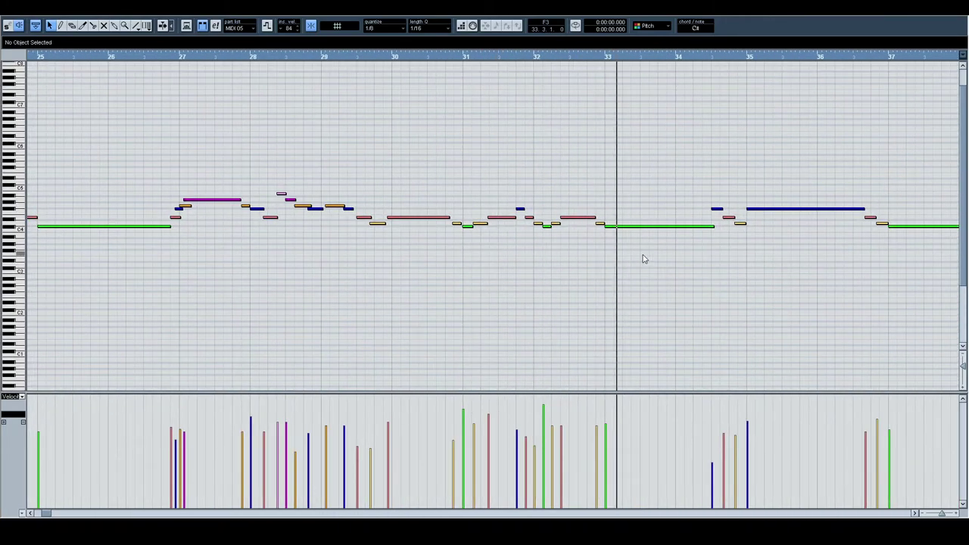
pyautogui.hscroll(5, 550, 257)
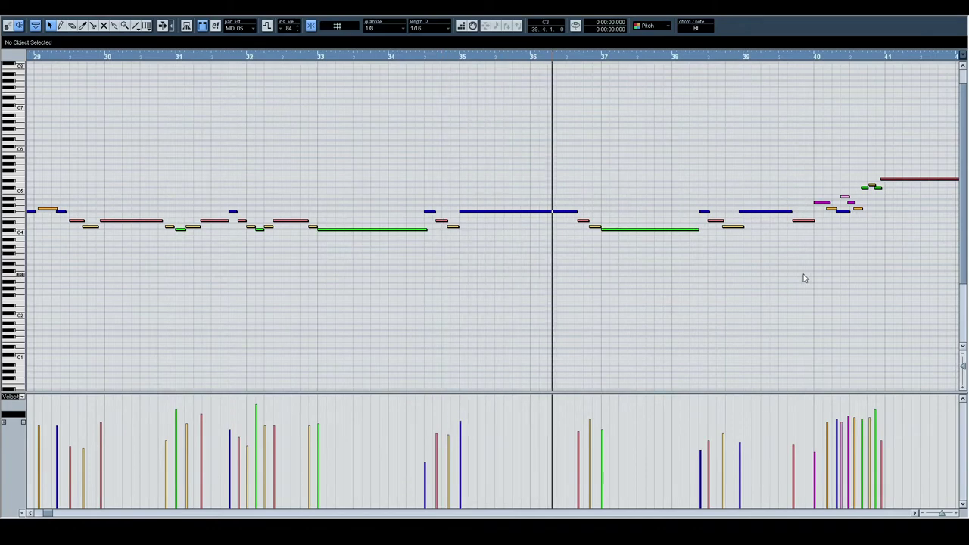
pyautogui.moveTo(805, 276); pyautogui.dragTo(386, 267)
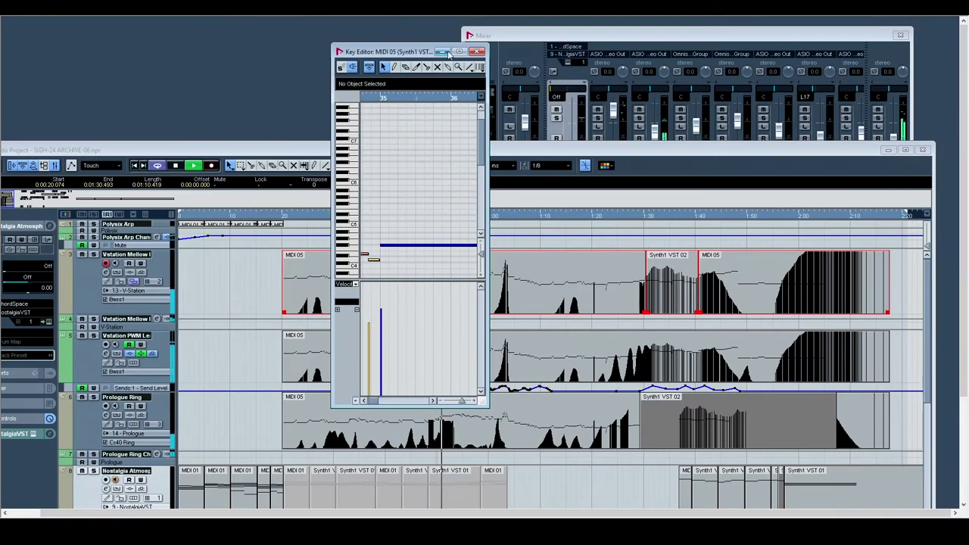
# Step: Close the Key Editor and open the ChordSpace instrument from the VST Instruments rack
pyautogui.click(476, 52)
pyautogui.doubleClick(496, 151)
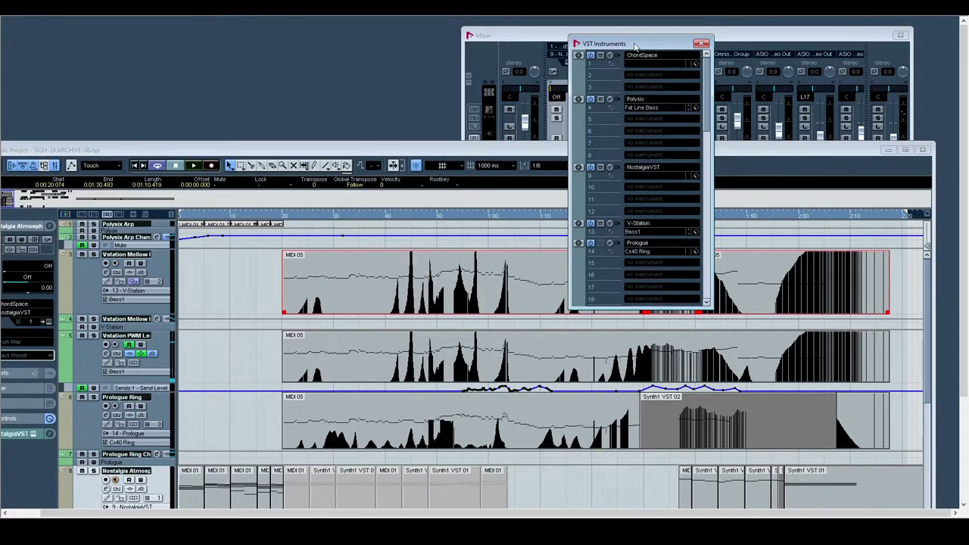
pyautogui.click(610, 57)
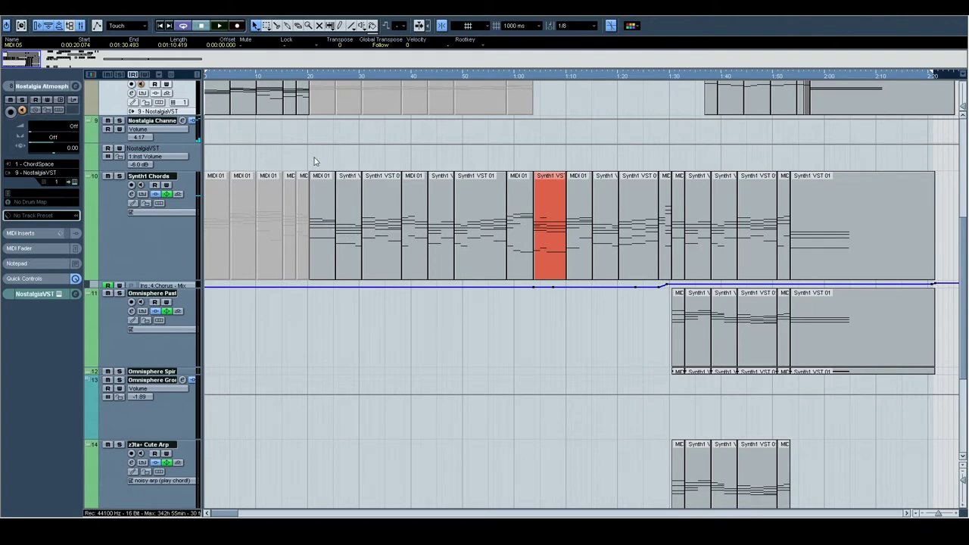
# Step: Select the Synth1 Chords parts from about 0:20 to 2:20, open them together in the Key Editor and start playback
pyautogui.moveTo(319, 161); pyautogui.dragTo(813, 248)
pyautogui.hscroll(3, 321, 206)
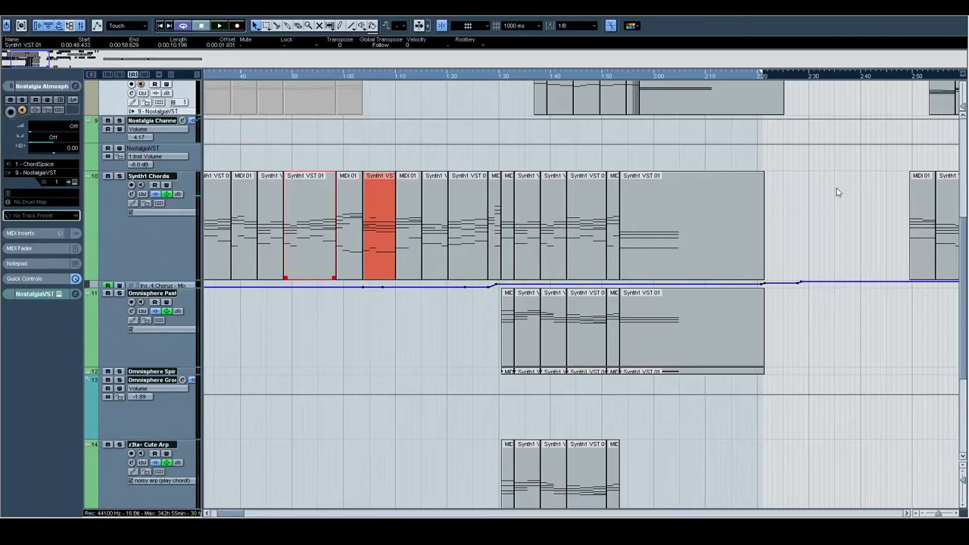
pyautogui.moveTo(821, 198); pyautogui.dragTo(327, 201)
pyautogui.press('Return')
pyautogui.moveTo(228, 56); pyautogui.dragTo(128, 36)
pyautogui.press('space')
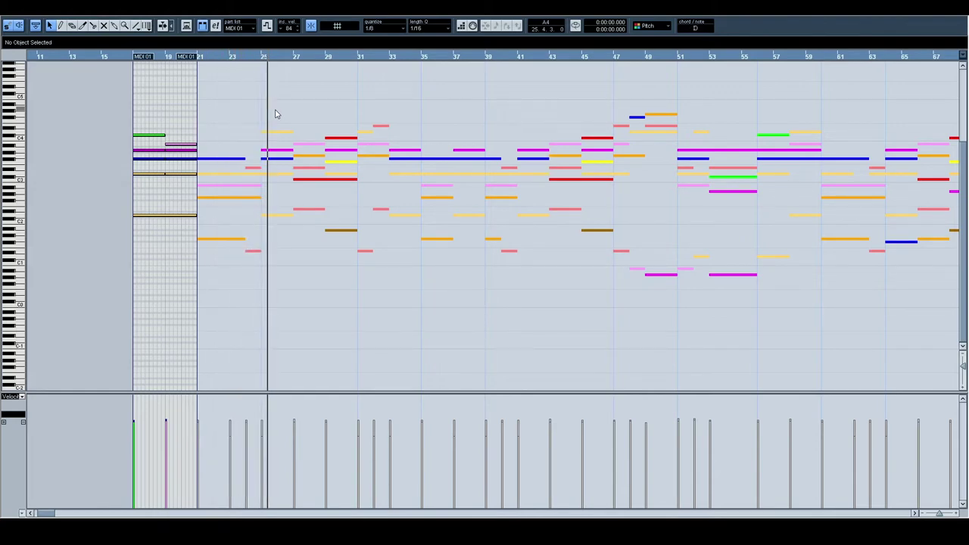
# Step: Close the chord view, reopen the selected Synth1 Chords parts in the Key Editor and play back the chord progression
pyautogui.click(965, 16)
pyautogui.moveTo(713, 189); pyautogui.dragTo(605, 186)
pyautogui.press('space')
pyautogui.moveTo(344, 179); pyautogui.dragTo(327, 180)
pyautogui.doubleClick(343, 179)
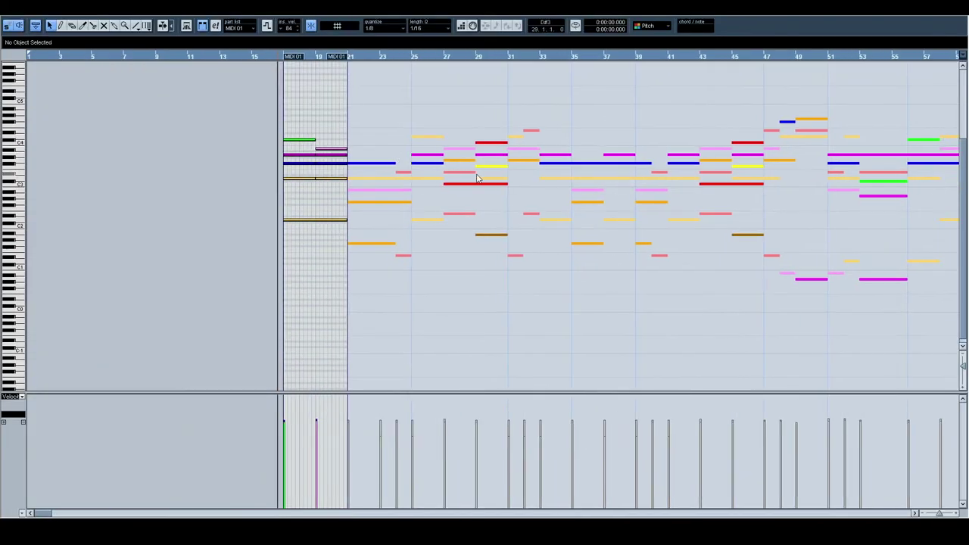
pyautogui.moveTo(548, 144); pyautogui.dragTo(368, 162)
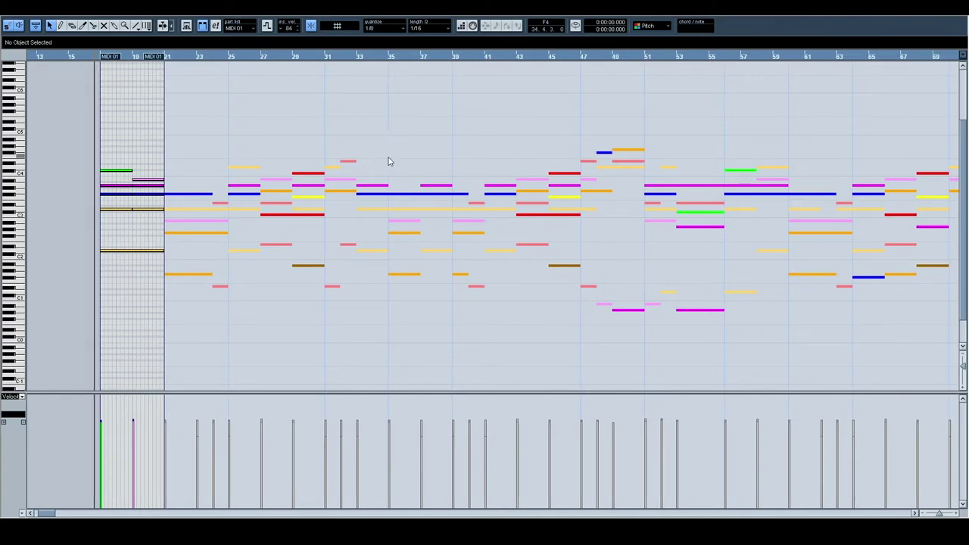
pyautogui.press('space')
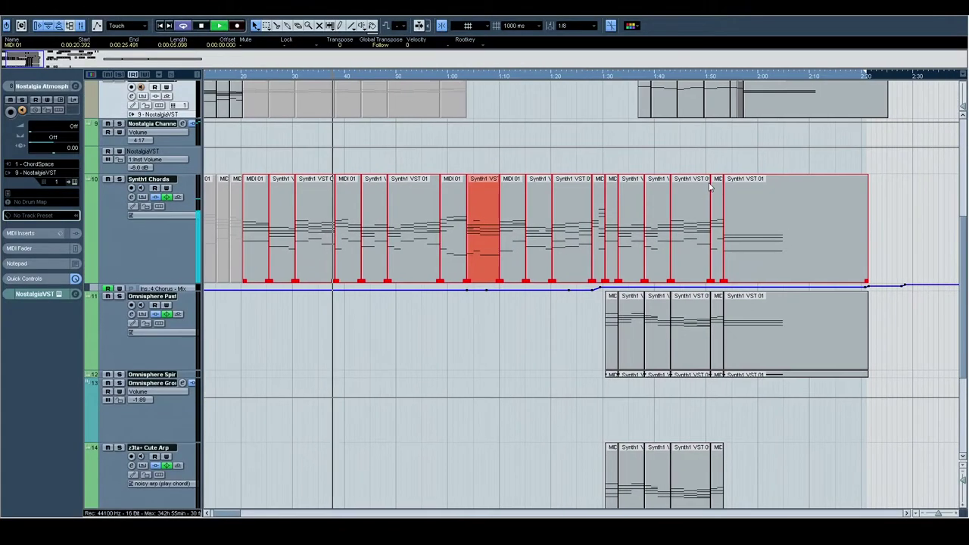
# Step: Stop playback, return to the lead tracks and open the Vstation Mellow Lead track's MIDI 05 part
pyautogui.scroll(5, 497, 182)
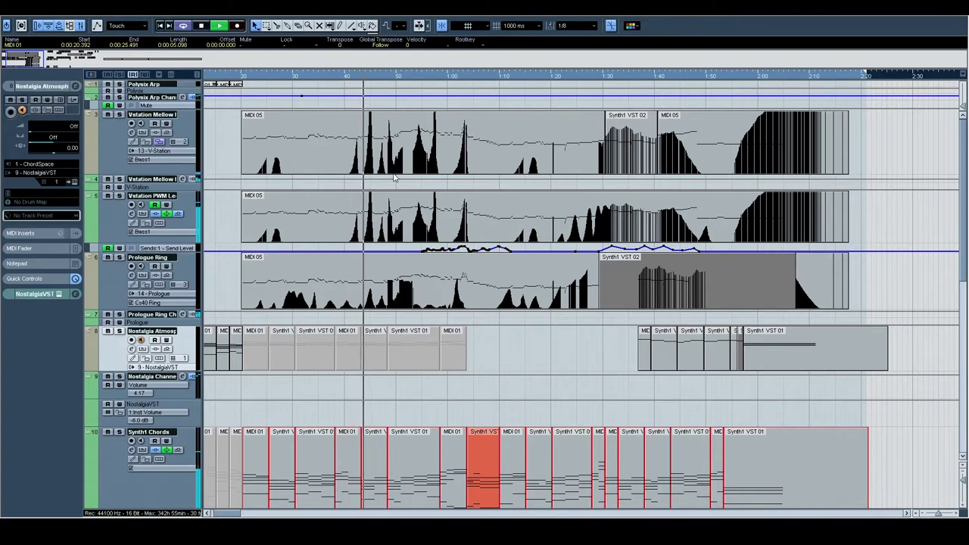
pyautogui.press('space')
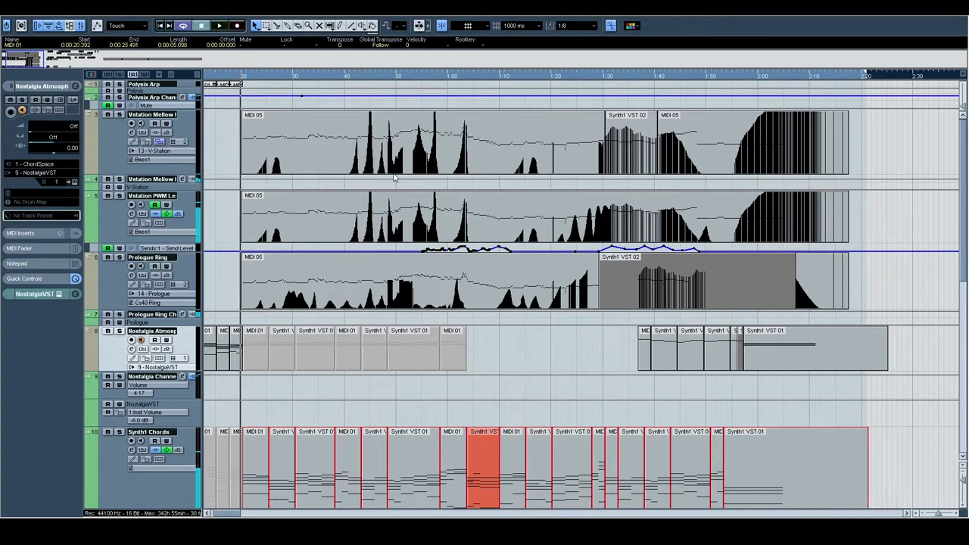
pyautogui.moveTo(340, 150); pyautogui.dragTo(511, 165)
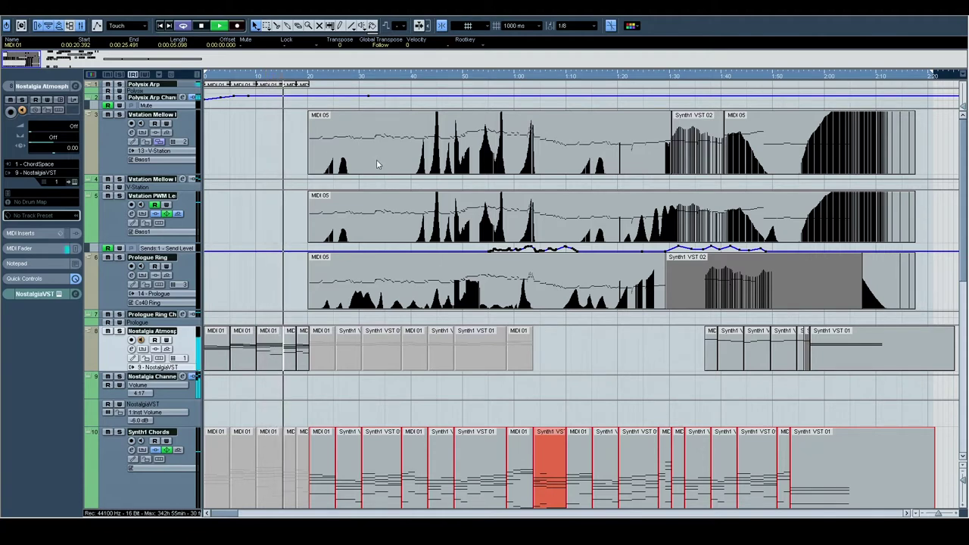
pyautogui.doubleClick(426, 146)
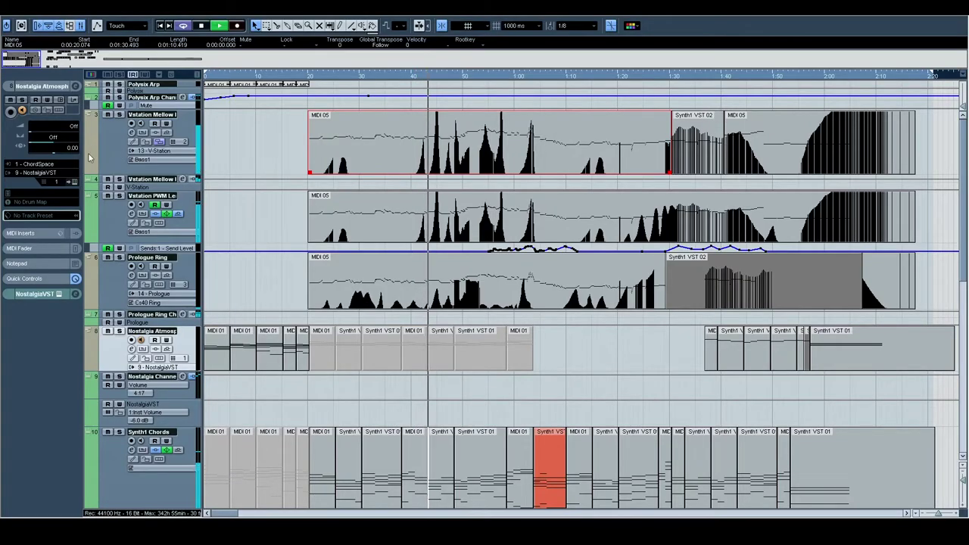
# Step: Solo the Vstation Mellow Lead, Vstation PWM Lead and Prologue Ring tracks one after another during playback
pyautogui.click(119, 115)
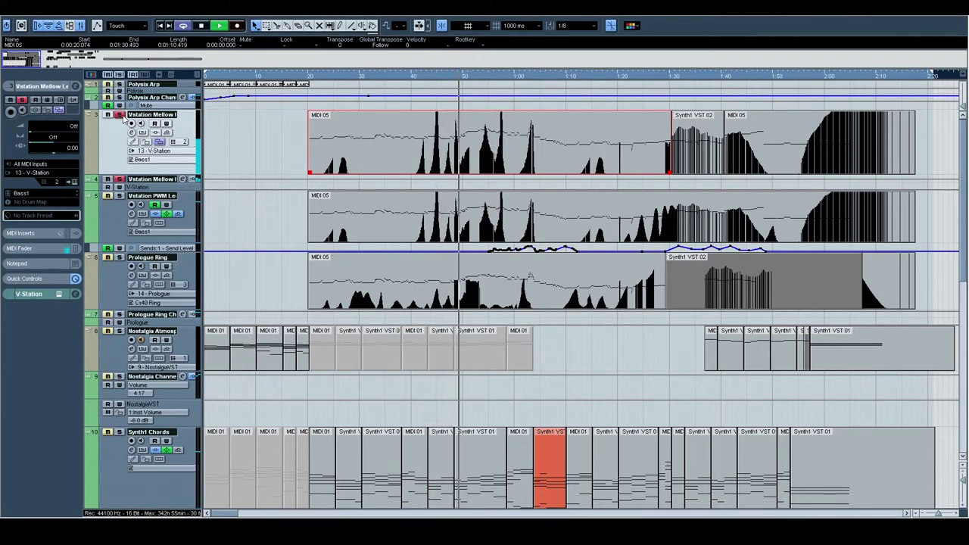
pyautogui.click(119, 196)
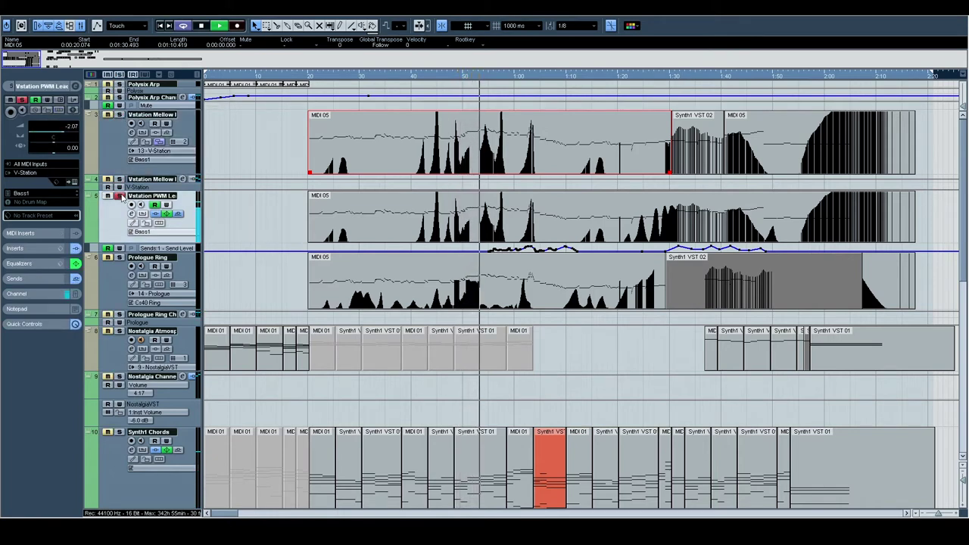
pyautogui.click(125, 258)
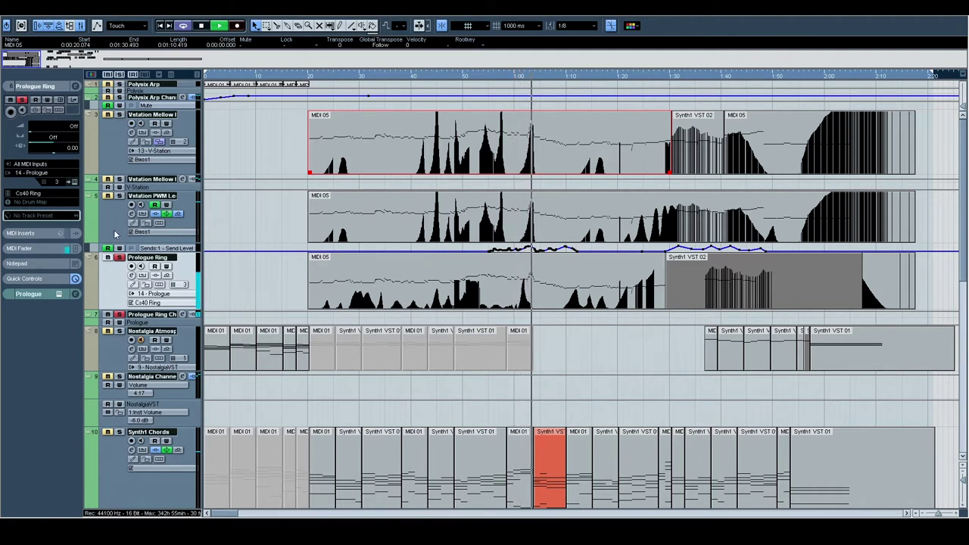
pyautogui.moveTo(581, 230); pyautogui.dragTo(426, 242)
pyautogui.hscroll(-2, 426, 242)
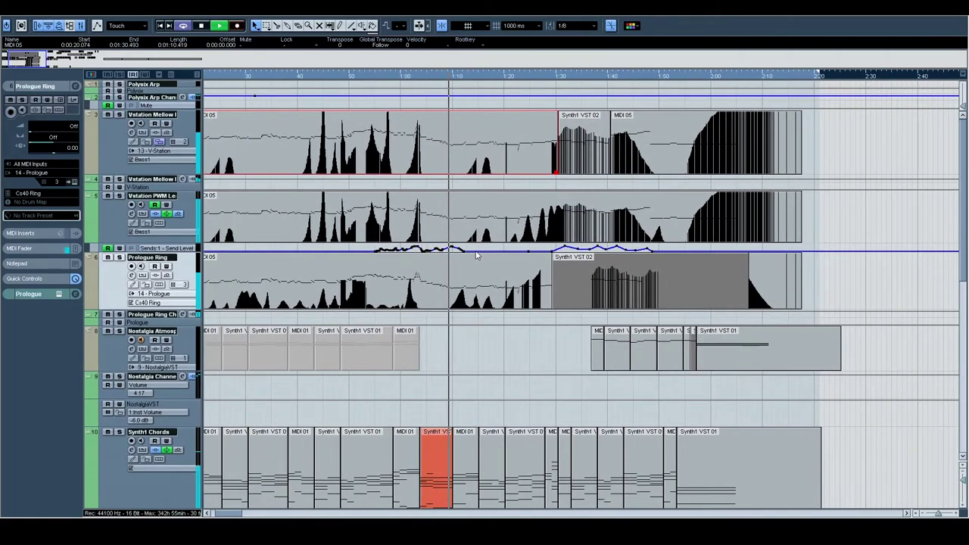
pyautogui.hscroll(-3, 479, 227)
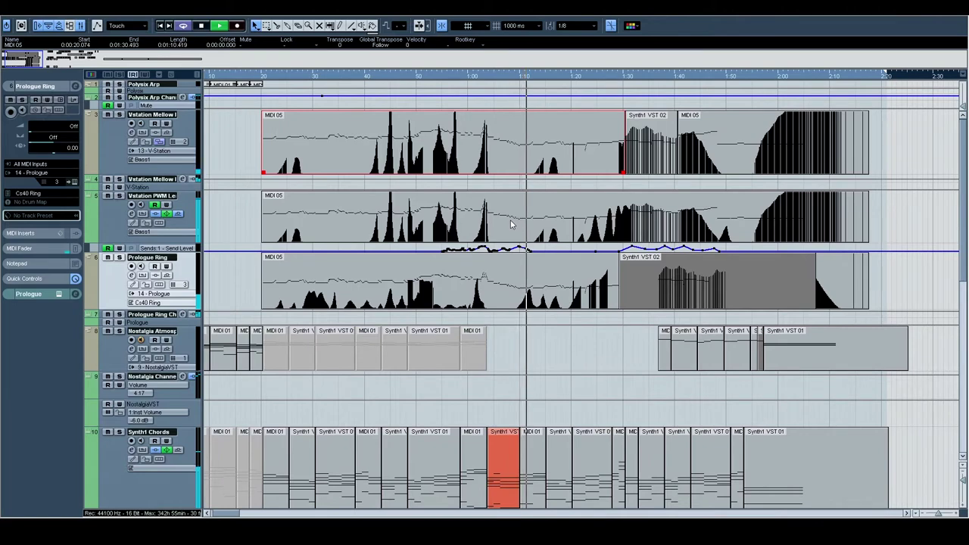
# Step: Open the Vstation Mellow Lead's MIDI 05 part in the Key Editor and examine its melody from bar 17 to bar 71
pyautogui.doubleClick(494, 150)
pyautogui.hscroll(-6, 848, 190)
pyautogui.hscroll(-2, 616, 199)
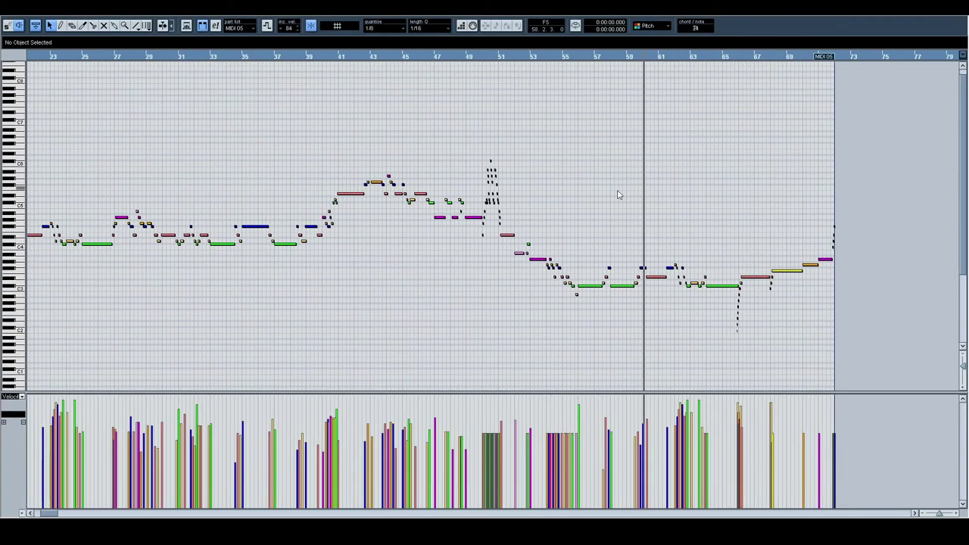
pyautogui.hscroll(-3, 173, 196)
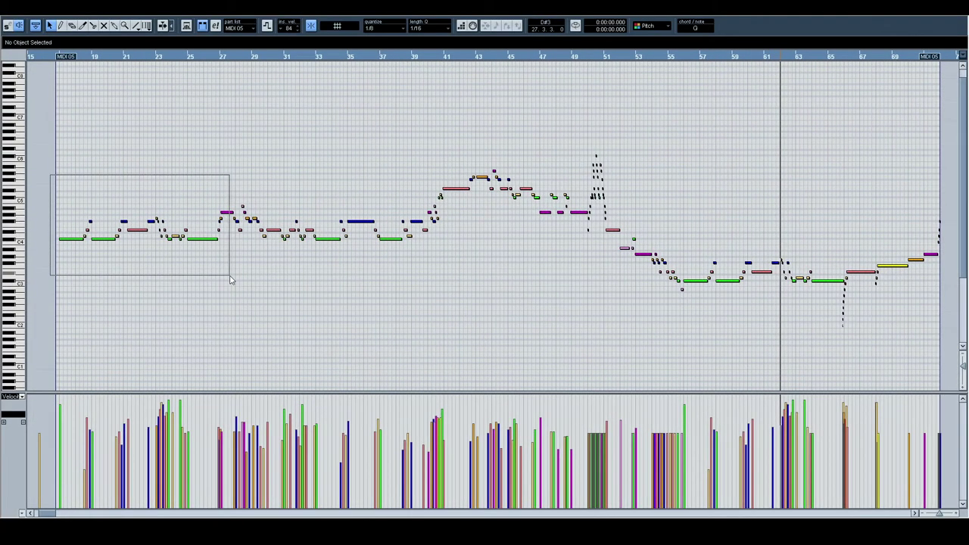
pyautogui.moveTo(230, 277); pyautogui.dragTo(231, 277)
pyautogui.moveTo(673, 238); pyautogui.dragTo(701, 319)
pyautogui.click(796, 321)
# Step: Select the Synth1 VST 02 part and the following MIDI 05 part on the Vstation Mellow Lead track and view their notes in the Key Editor
pyautogui.hscroll(3, 667, 312)
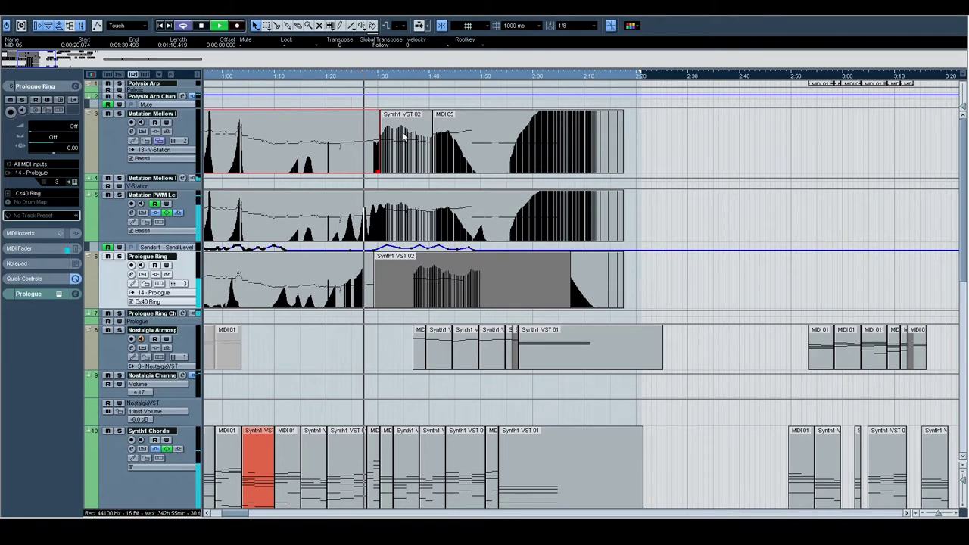
pyautogui.moveTo(401, 104); pyautogui.dragTo(514, 147)
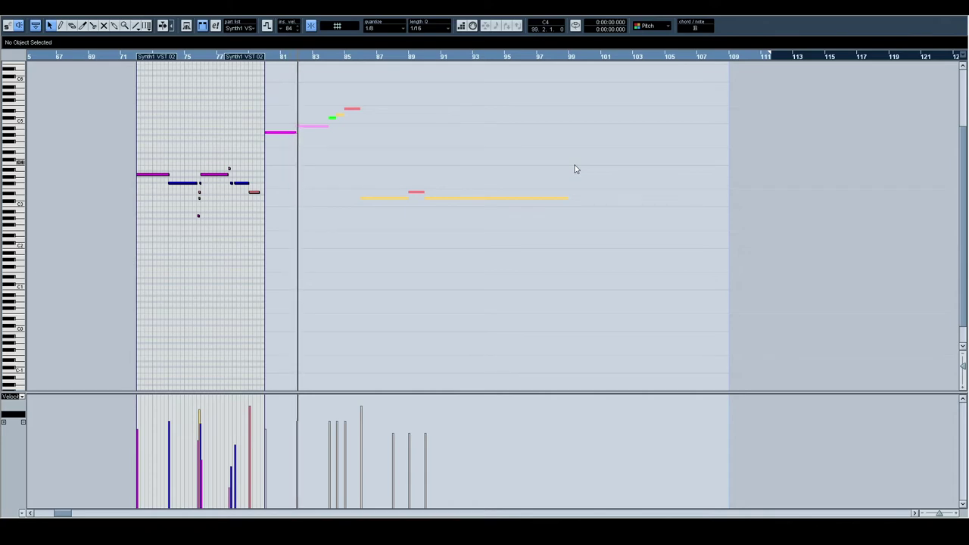
pyautogui.scroll(1, 530, 157)
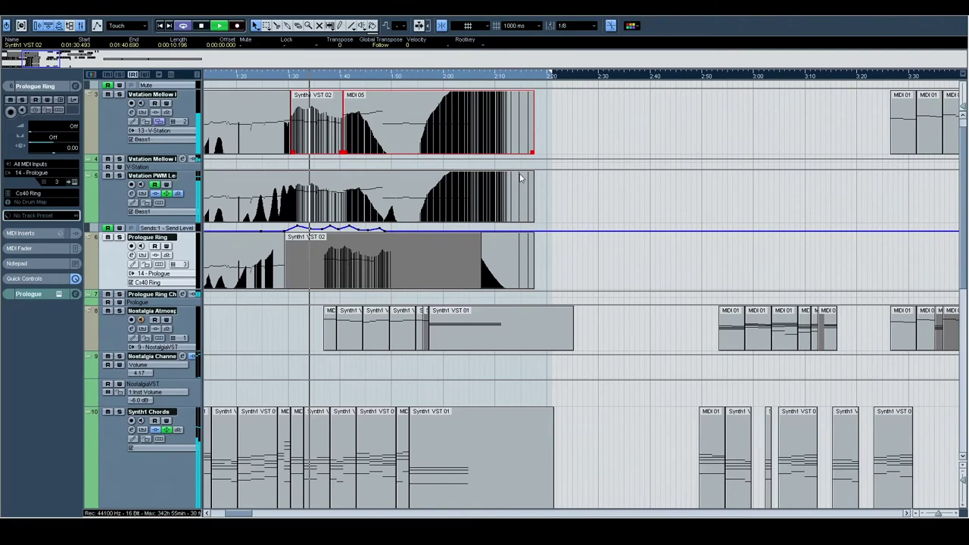
# Step: Move the right locator to about 2:28, past the end of the first section's parts
pyautogui.moveTo(546, 212); pyautogui.dragTo(458, 195)
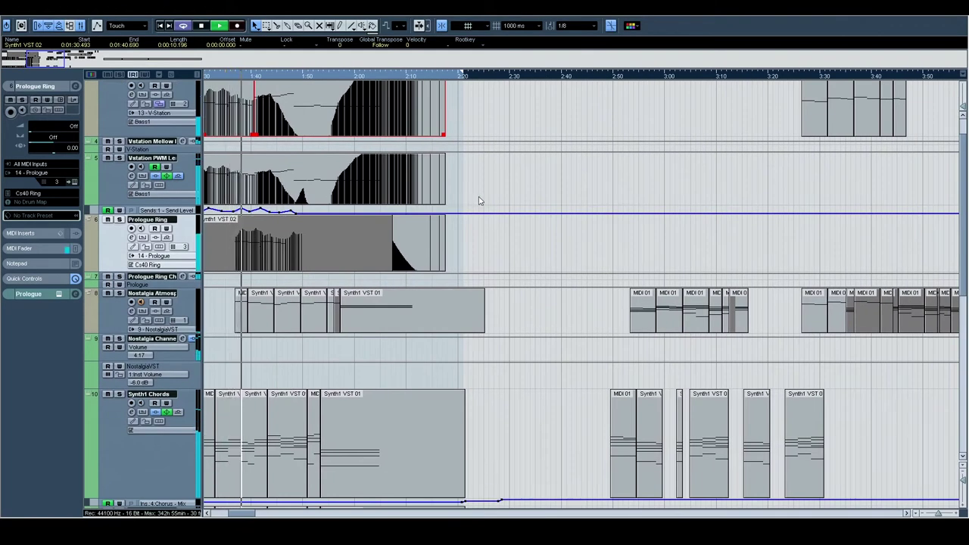
pyautogui.keyDown('alt'); pyautogui.click(502, 75); pyautogui.keyUp('alt')
pyautogui.moveTo(379, 233); pyautogui.dragTo(611, 235)
pyautogui.scroll(1, 610, 230)
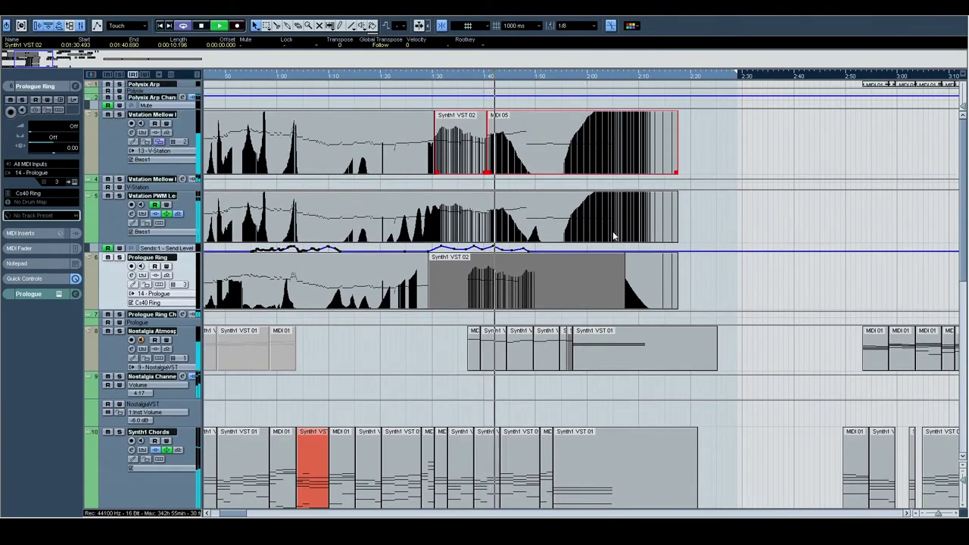
pyautogui.hscroll(2, 646, 243)
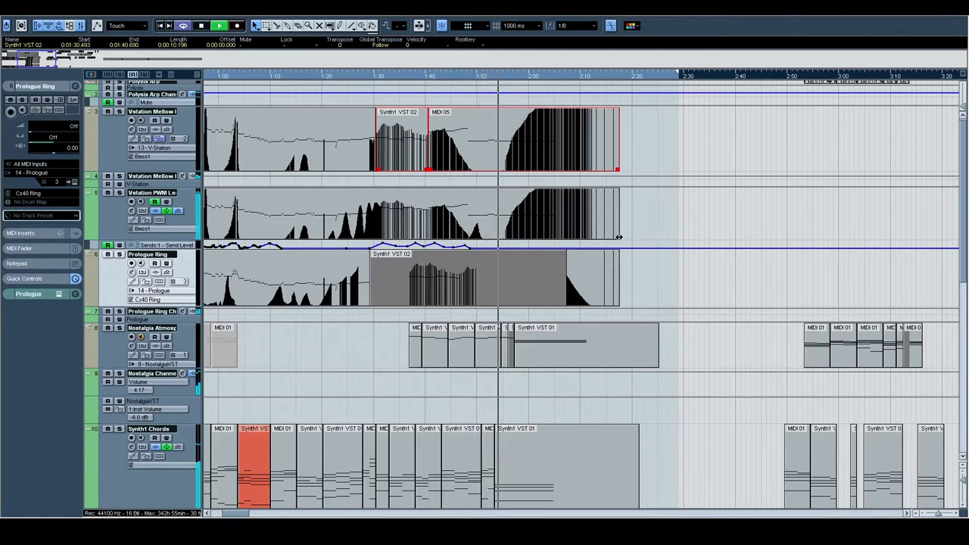
pyautogui.moveTo(690, 240); pyautogui.dragTo(901, 268)
pyautogui.moveTo(785, 268); pyautogui.dragTo(813, 271)
pyautogui.hscroll(2, 787, 269)
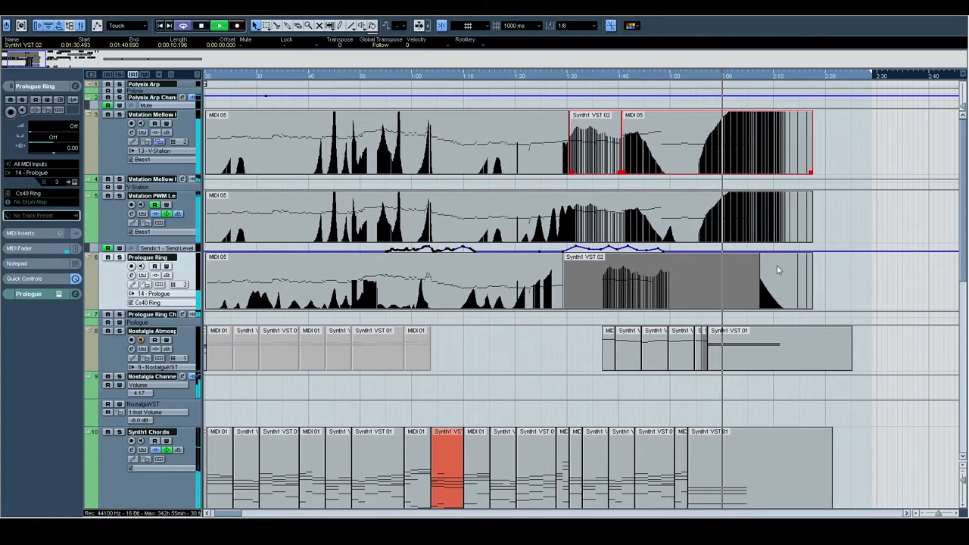
pyautogui.moveTo(781, 265); pyautogui.dragTo(472, 264)
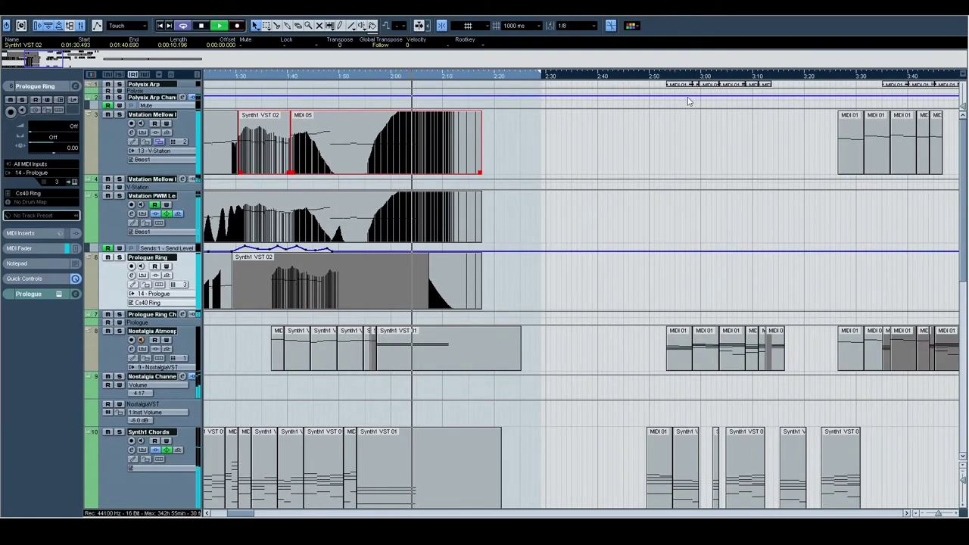
# Step: Stop playback and examine the parts arranged on the lead, atmosphere and chord tracks from about 2:50 onward
pyautogui.click(667, 76)
pyautogui.moveTo(802, 108); pyautogui.dragTo(396, 141)
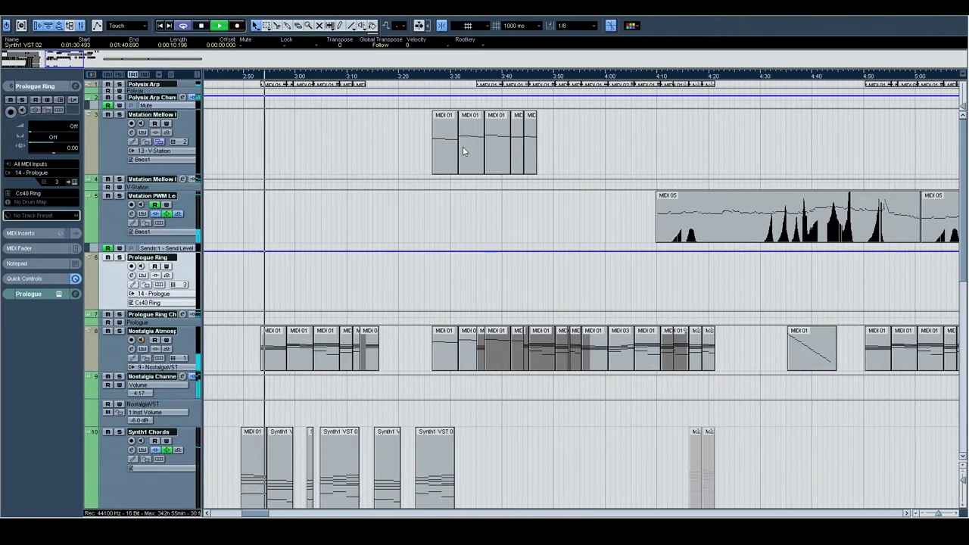
pyautogui.press('space')
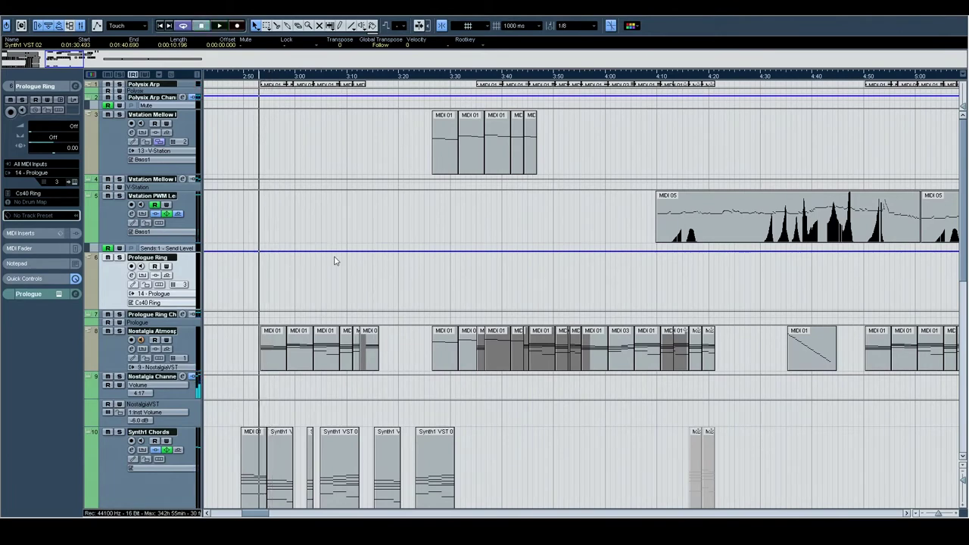
pyautogui.hscroll(5, 321, 169)
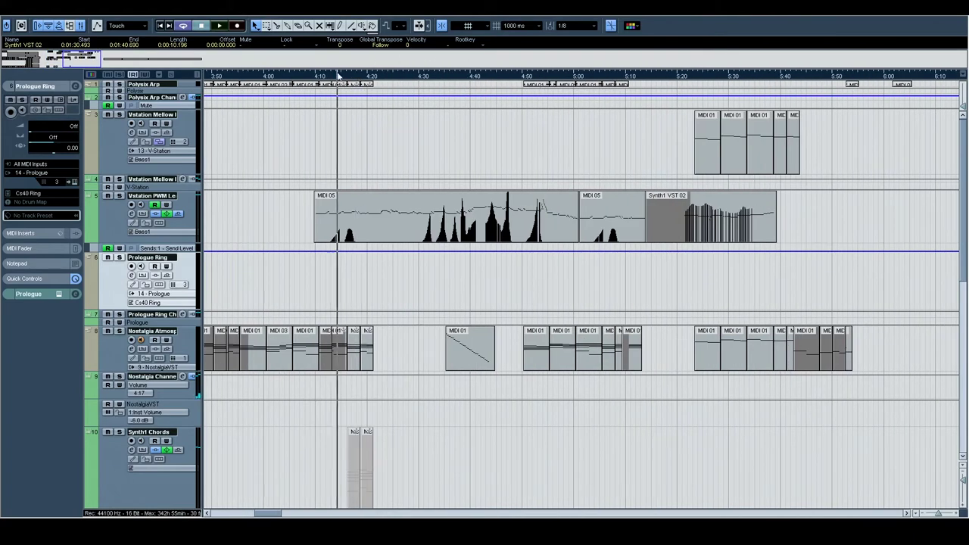
pyautogui.moveTo(323, 74); pyautogui.dragTo(225, 58)
pyautogui.scroll(-4, 482, 304)
pyautogui.scroll(1, 487, 294)
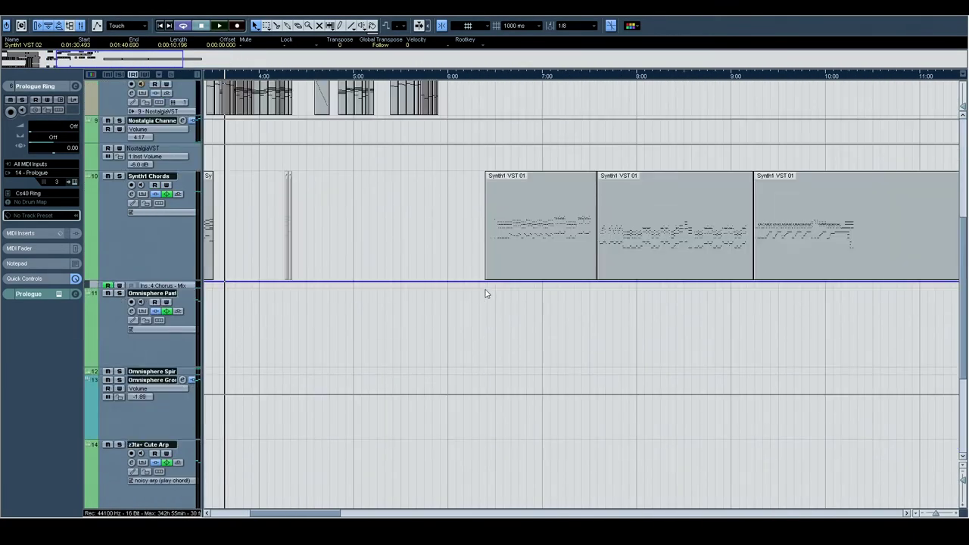
# Step: Listen to the first of the long Synth1 VST 01 parts on the Synth1 Chords track, from about 6:29
pyautogui.click(500, 102)
pyautogui.press('h')
pyautogui.press('h')
pyautogui.press('space')
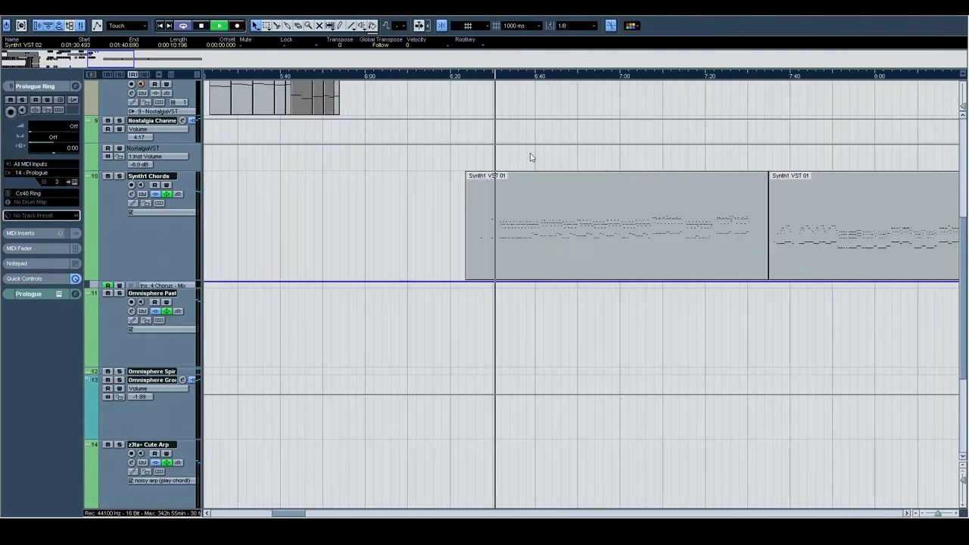
pyautogui.moveTo(552, 186); pyautogui.dragTo(425, 189)
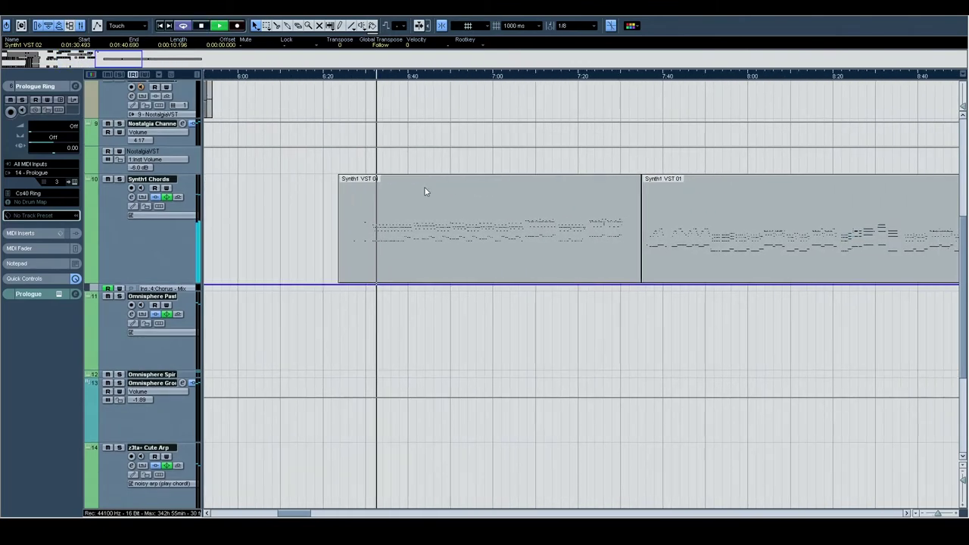
pyautogui.hscroll(3, 425, 192)
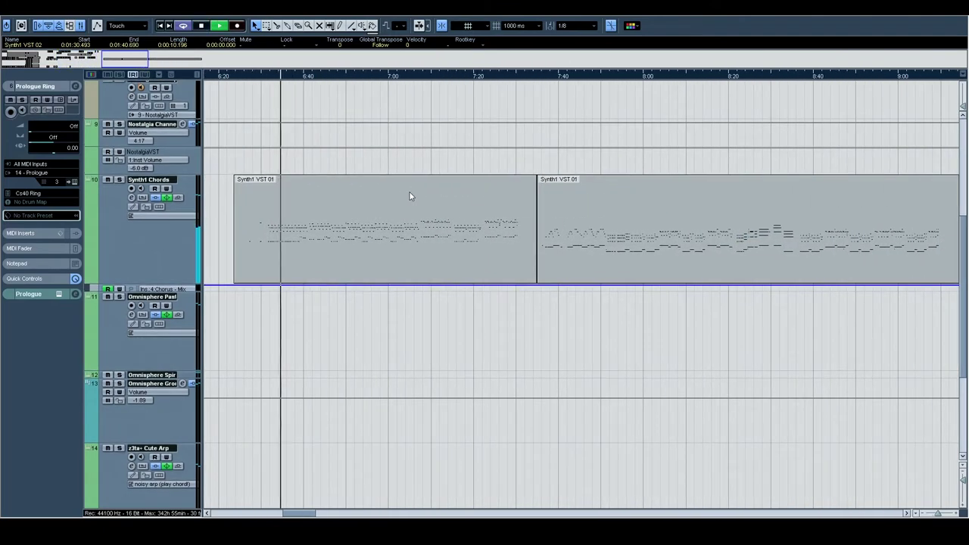
pyautogui.click(240, 234)
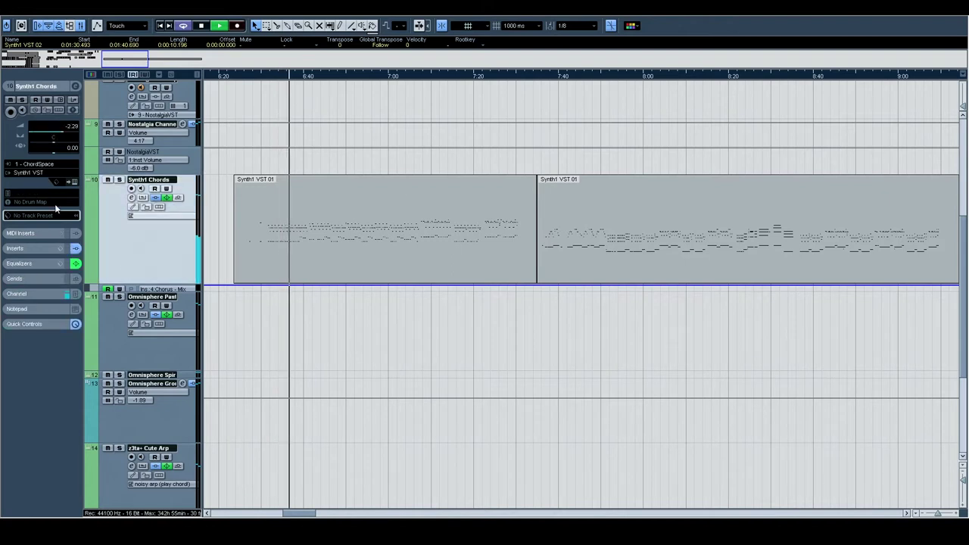
pyautogui.press('space')
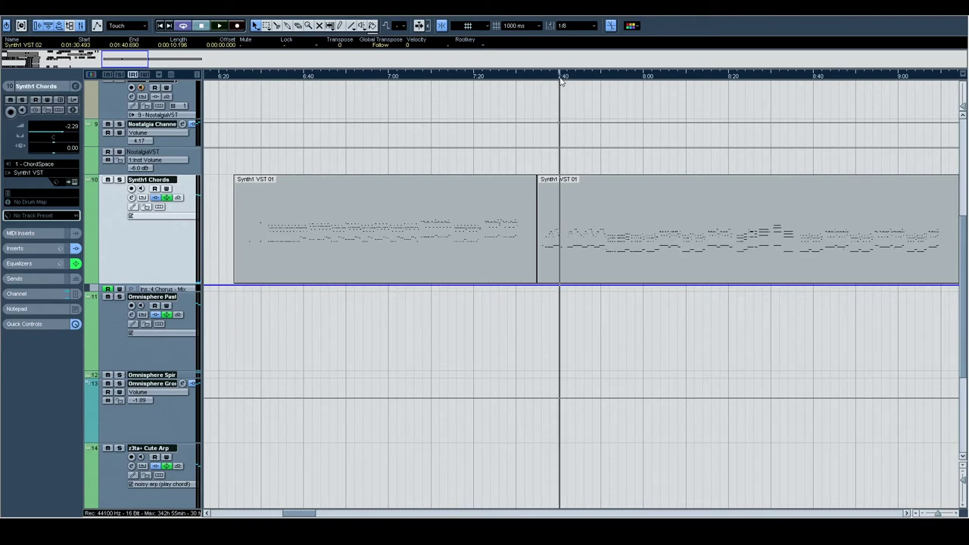
# Step: Play the second long Synth1 VST 01 part from about 7:40 and view its notes in the Key Editor from bar 361 to 415
pyautogui.press('space')
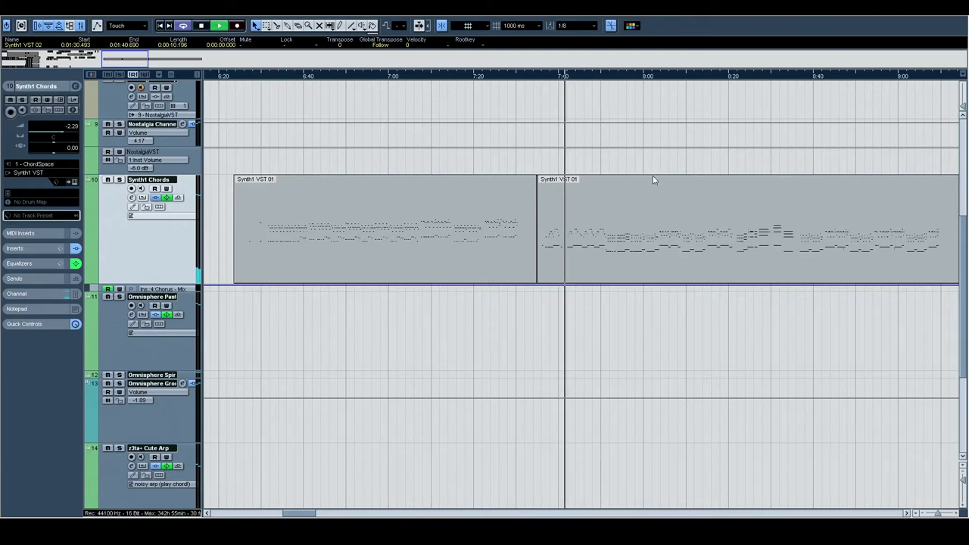
pyautogui.doubleClick(653, 210)
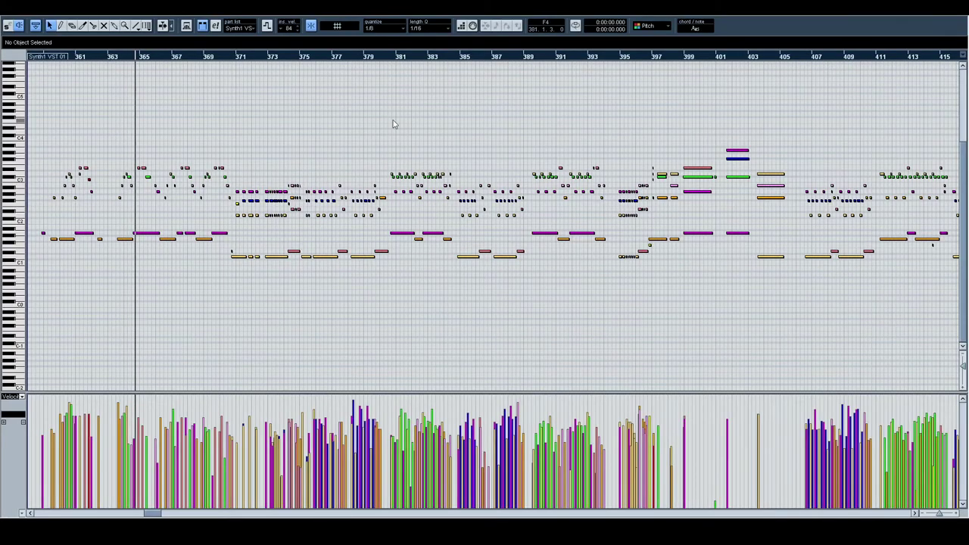
pyautogui.click(234, 58)
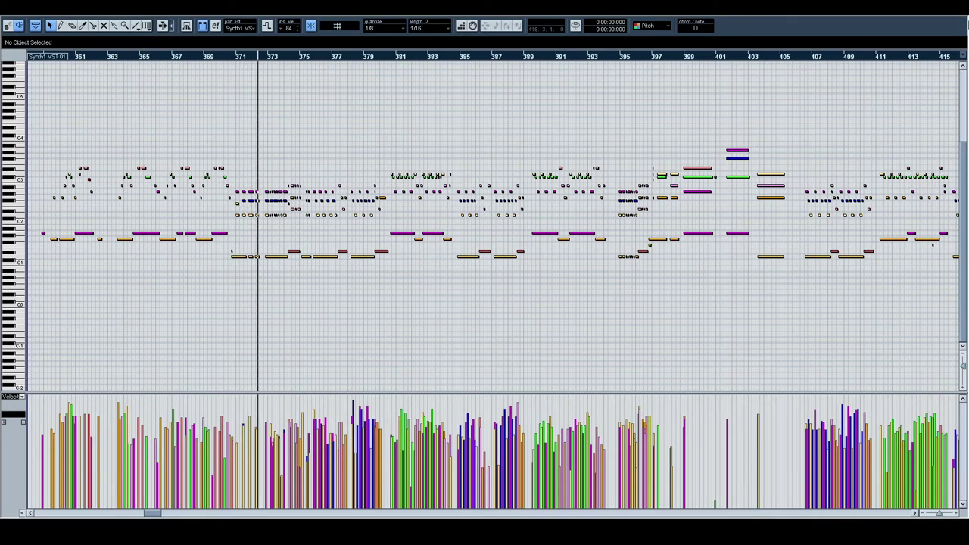
pyautogui.press('Return')
# Step: Listen briefly to the third long Synth1 VST 01 part on the Synth1 Chords track, from about 9:20
pyautogui.moveTo(694, 197); pyautogui.dragTo(430, 223)
pyautogui.press('space')
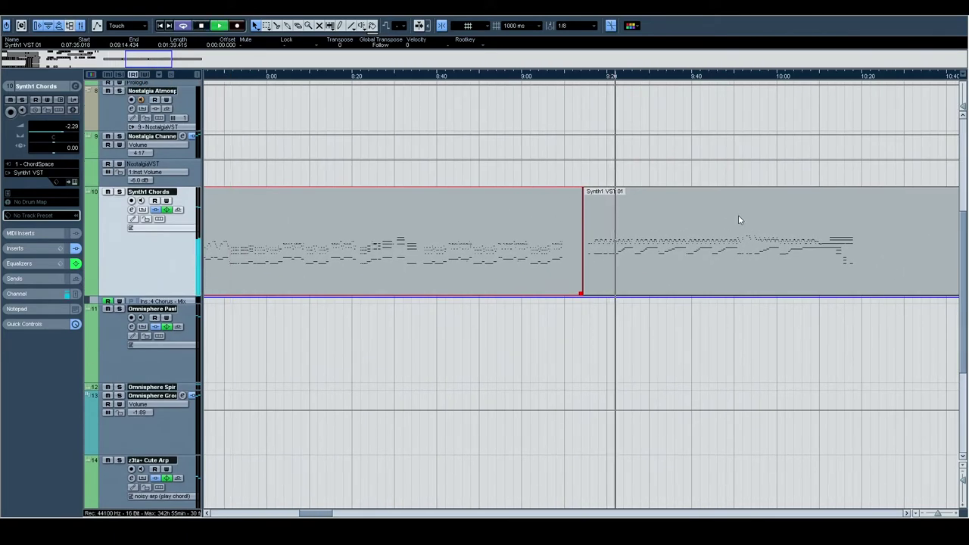
pyautogui.press('space')
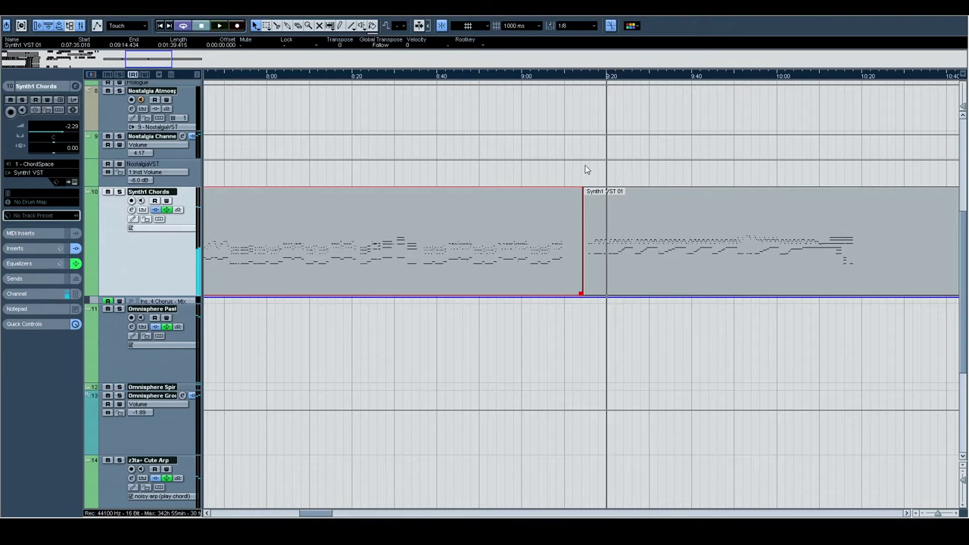
# Step: Show the VST Instruments window, view the ChordSpace plug-in's chord layout, close the plug-in and maximize the project window again
pyautogui.moveTo(681, 196); pyautogui.dragTo(418, 215)
pyautogui.moveTo(409, 73); pyautogui.dragTo(273, 40)
pyautogui.moveTo(395, 243); pyautogui.dragTo(512, 452)
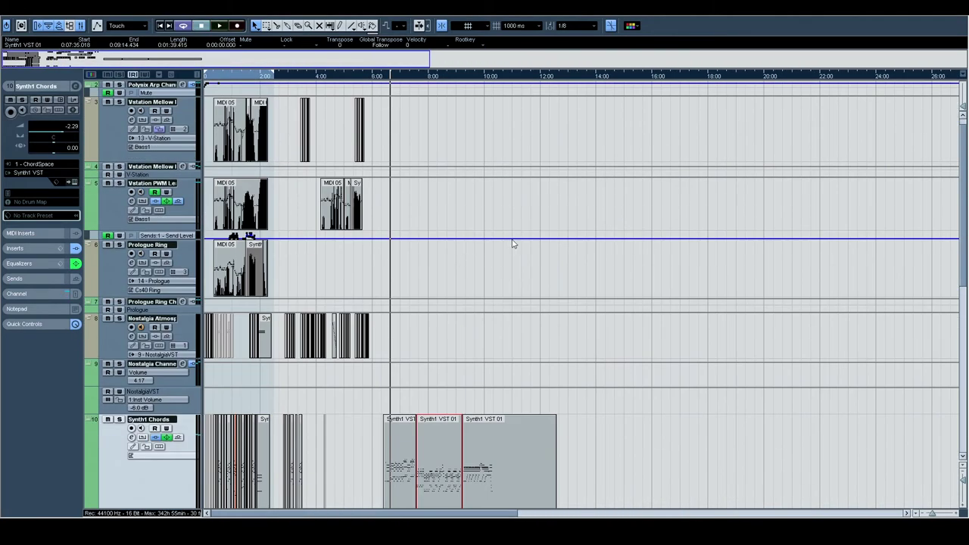
pyautogui.press('F11')
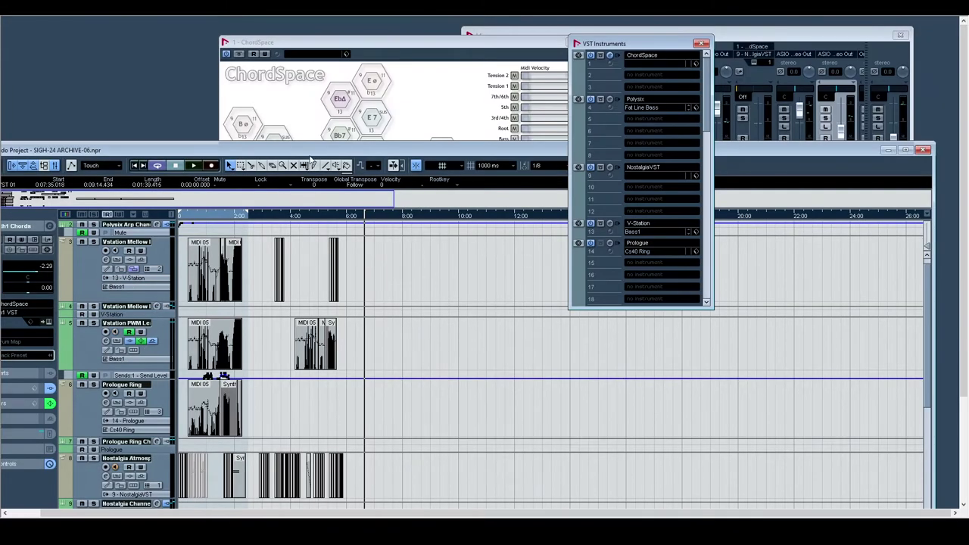
pyautogui.click(497, 55)
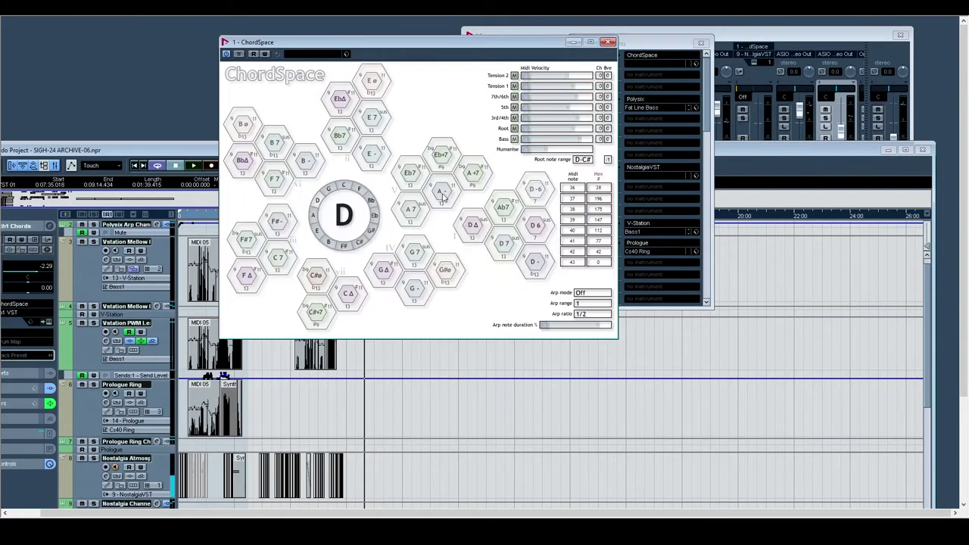
pyautogui.click(608, 42)
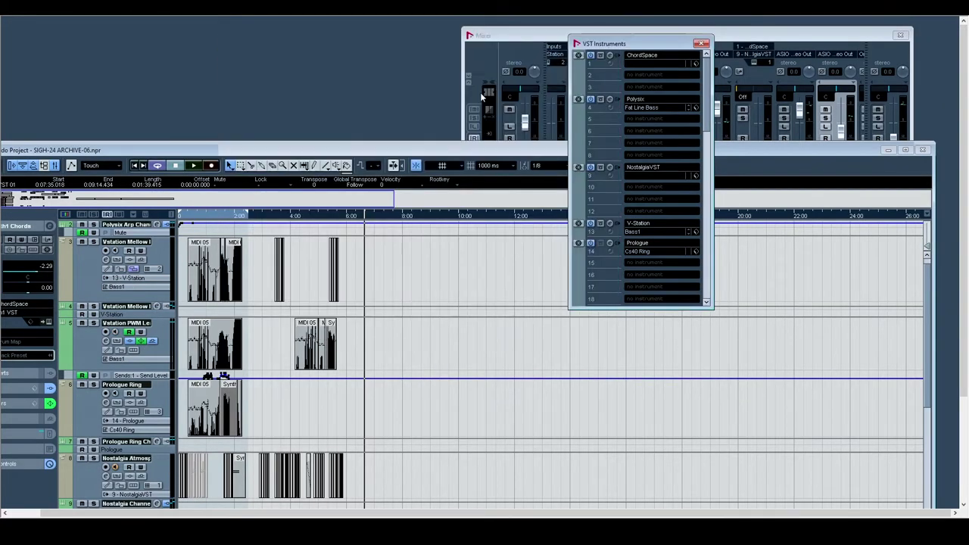
pyautogui.doubleClick(338, 152)
# Step: Play the song from its beginning with the opening parts of all tracks zoomed in
pyautogui.scroll(-3, 277, 219)
pyautogui.scroll(4, 279, 220)
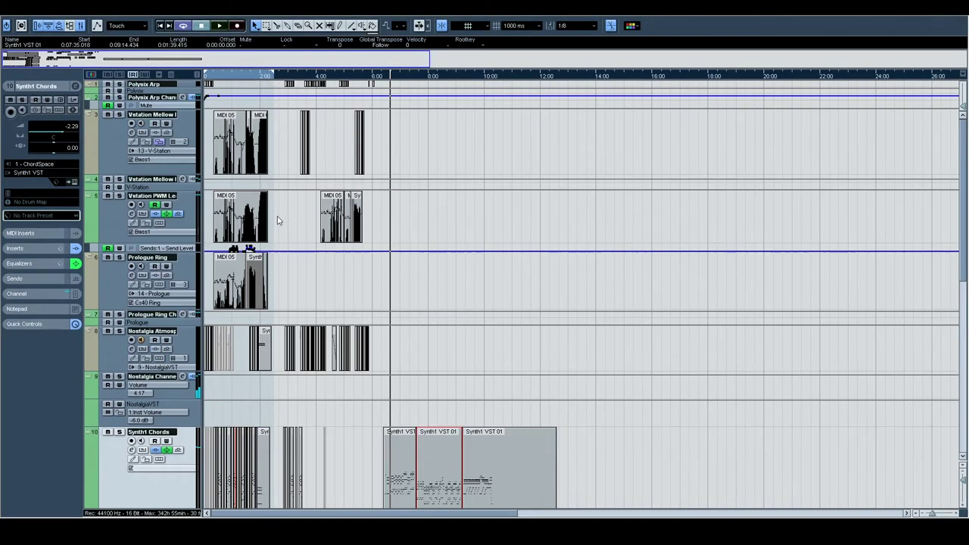
pyautogui.moveTo(219, 76); pyautogui.dragTo(286, 272)
pyautogui.press('space')
pyautogui.scroll(-5, 277, 345)
pyautogui.scroll(5, 277, 210)
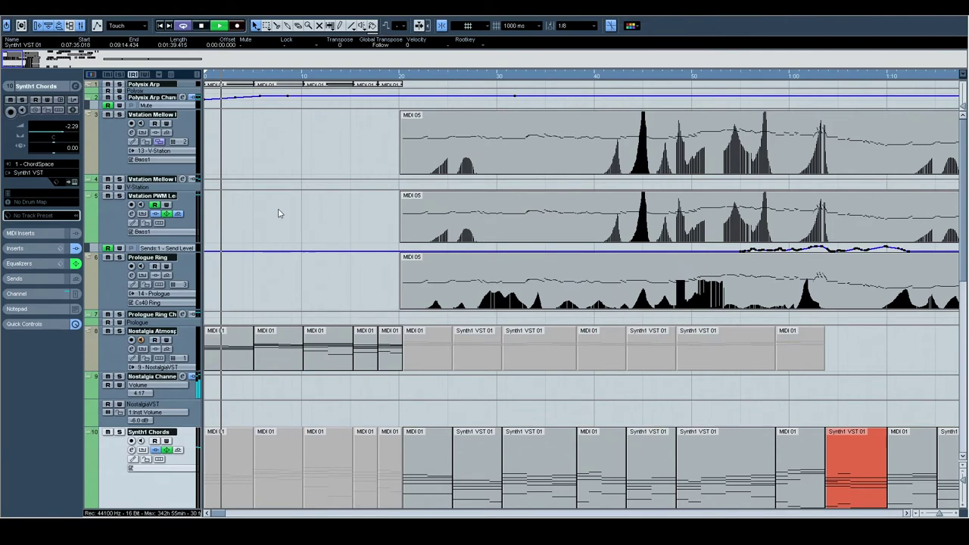
# Step: Enlarge the Polysix Arp track, select its five intro MIDI 01 parts and stop playback after the intro
pyautogui.click(161, 98)
pyautogui.moveTo(162, 98); pyautogui.dragTo(175, 160)
pyautogui.moveTo(427, 115); pyautogui.dragTo(214, 95)
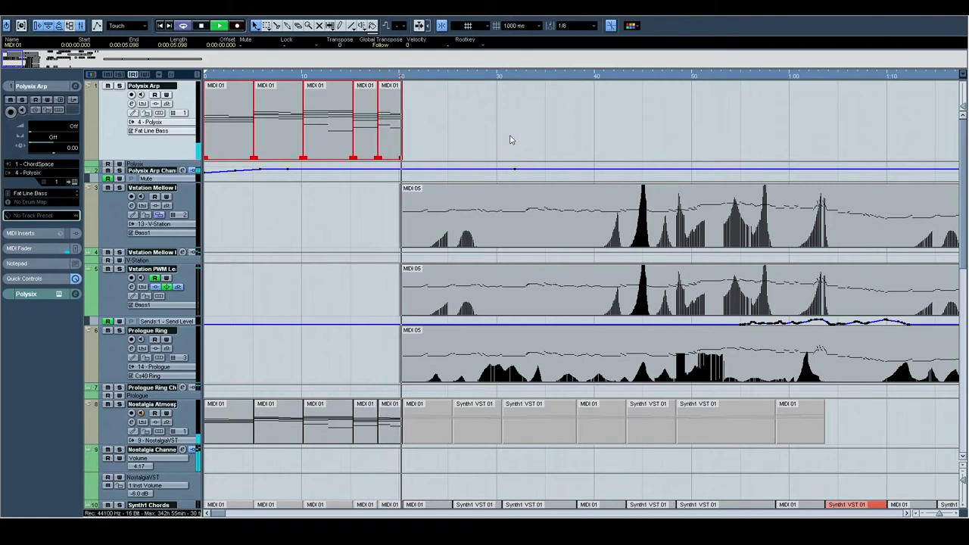
pyautogui.press('space')
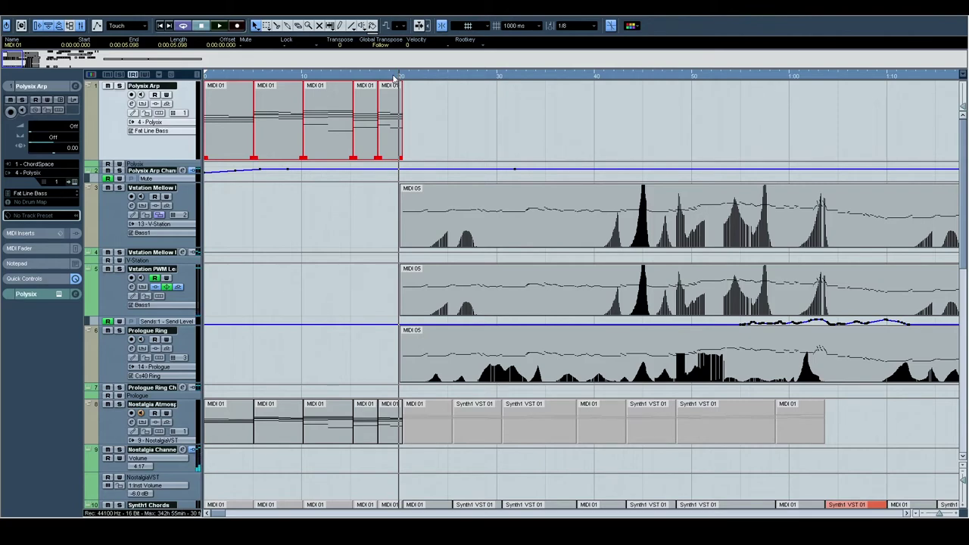
# Step: Clear the part selection, switch the ruler to bars and look over the first section up to about bar 117
pyautogui.click(435, 89)
pyautogui.press('.')
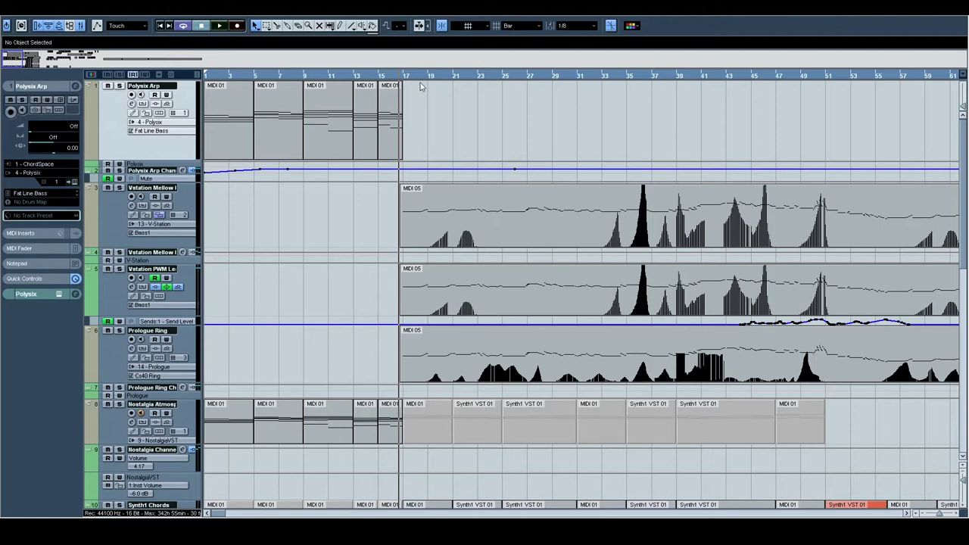
pyautogui.hscroll(5, 350, 155)
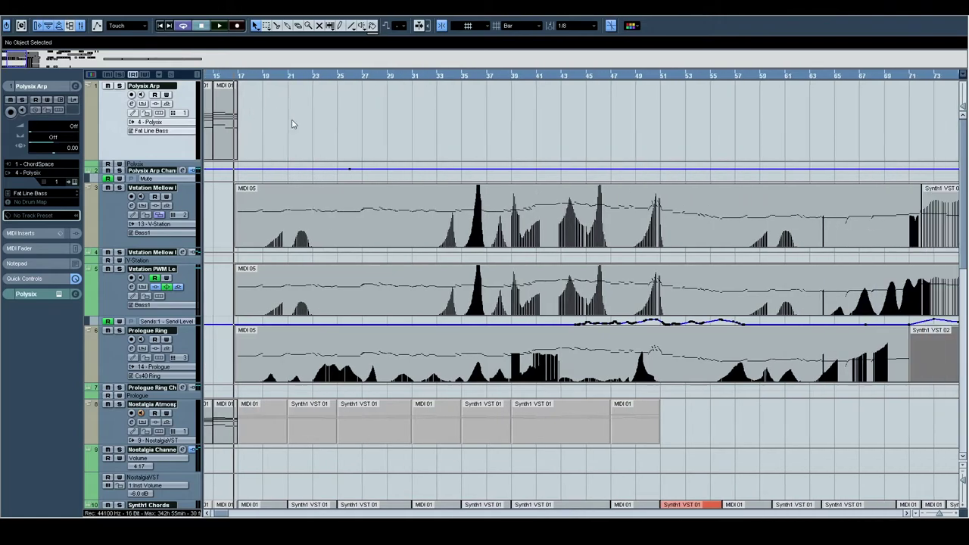
pyautogui.hscroll(10, 611, 266)
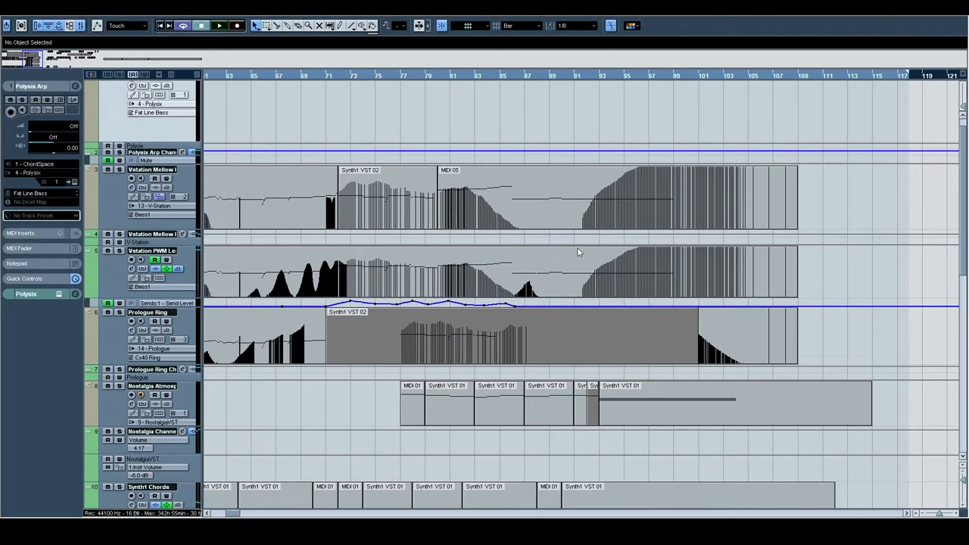
pyautogui.hscroll(-10, 569, 250)
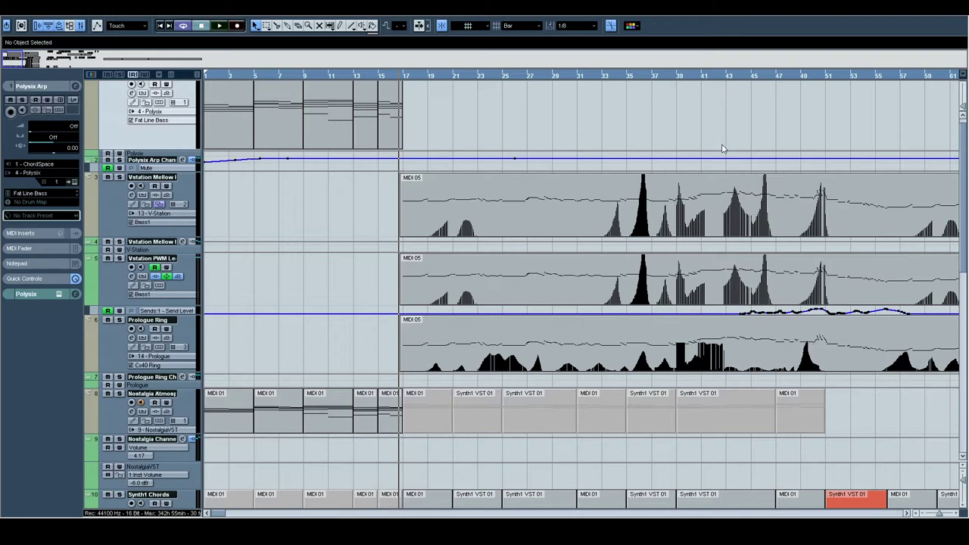
# Step: Play from bar 17 and shrink the track heights so that all tracks down to Chordspace Output fit on screen
pyautogui.press('space')
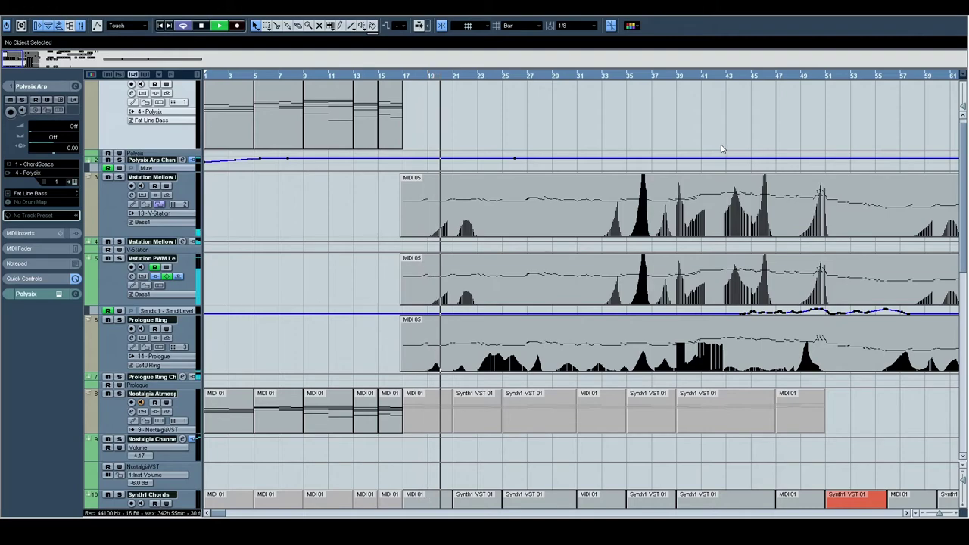
pyautogui.moveTo(677, 121); pyautogui.dragTo(579, 107)
pyautogui.moveTo(629, 159); pyautogui.dragTo(477, 175)
pyautogui.moveTo(940, 514); pyautogui.dragTo(939, 515)
pyautogui.moveTo(963, 481)
pyautogui.mouseDown()
pyautogui.moveTo(964, 500)
pyautogui.moveTo(963, 480)
pyautogui.mouseUp()
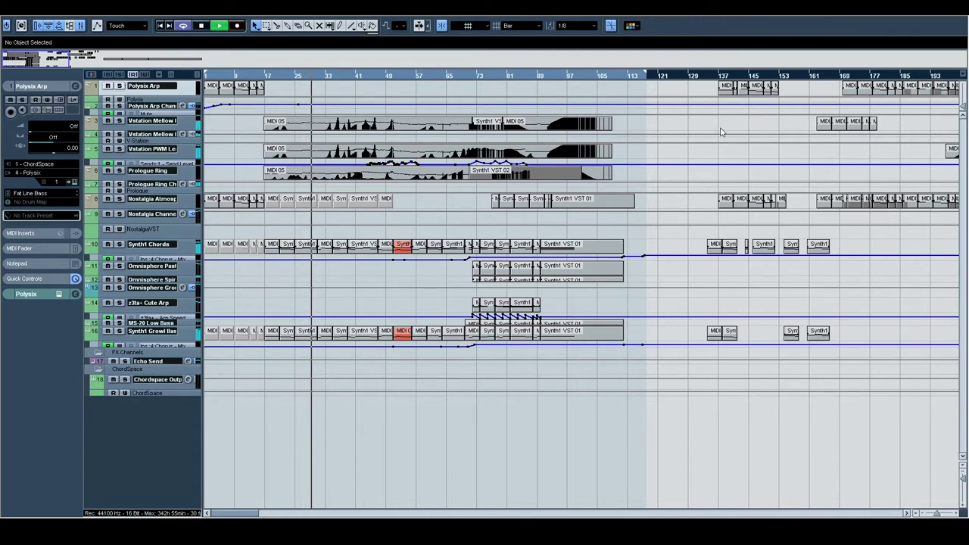
# Step: Return to bar 17, solo the Synth1 Chords track and play the section
pyautogui.press('space')
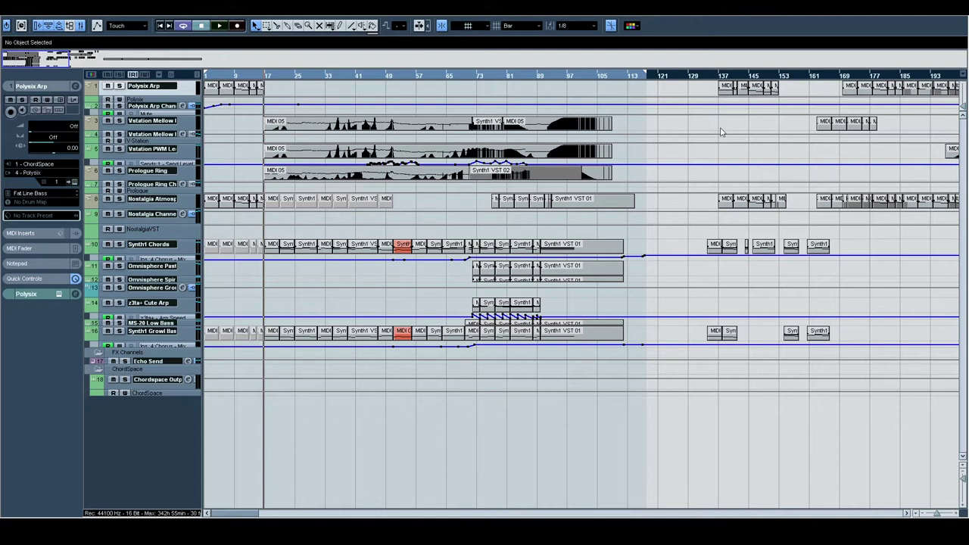
pyautogui.click(131, 248)
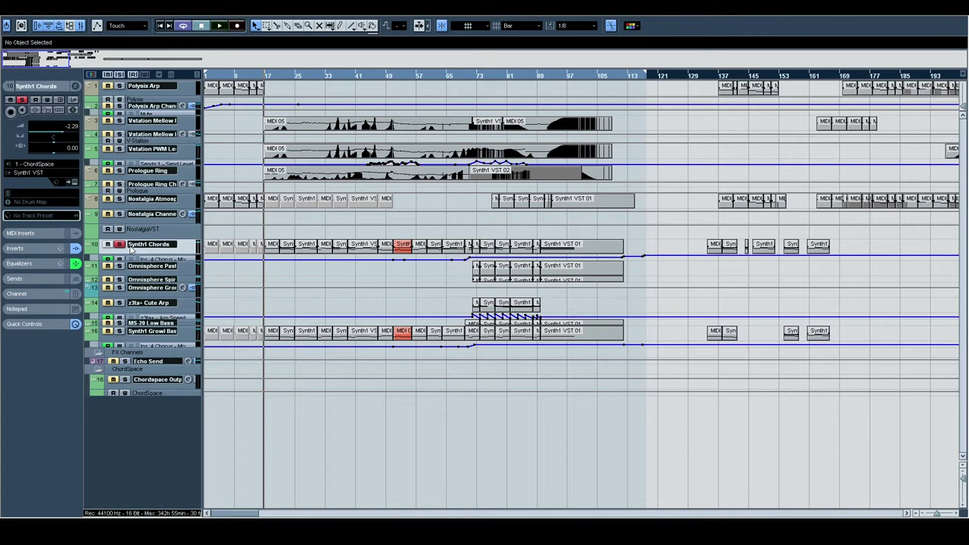
pyautogui.press('space')
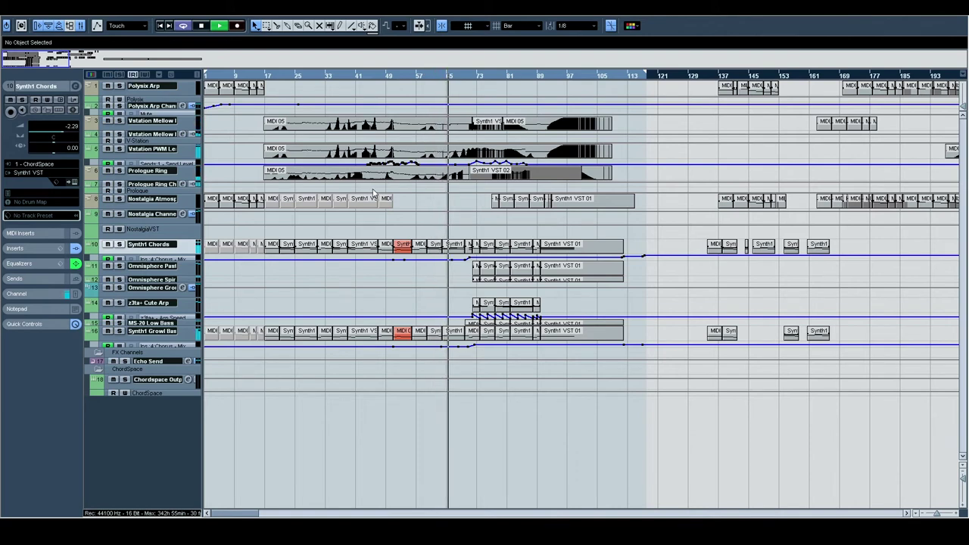
# Step: Enlarge the tracks, solo the Vstation Mellow Lead during playback, and return to bar 17 with playback stopped
pyautogui.hscroll(2, 420, 174)
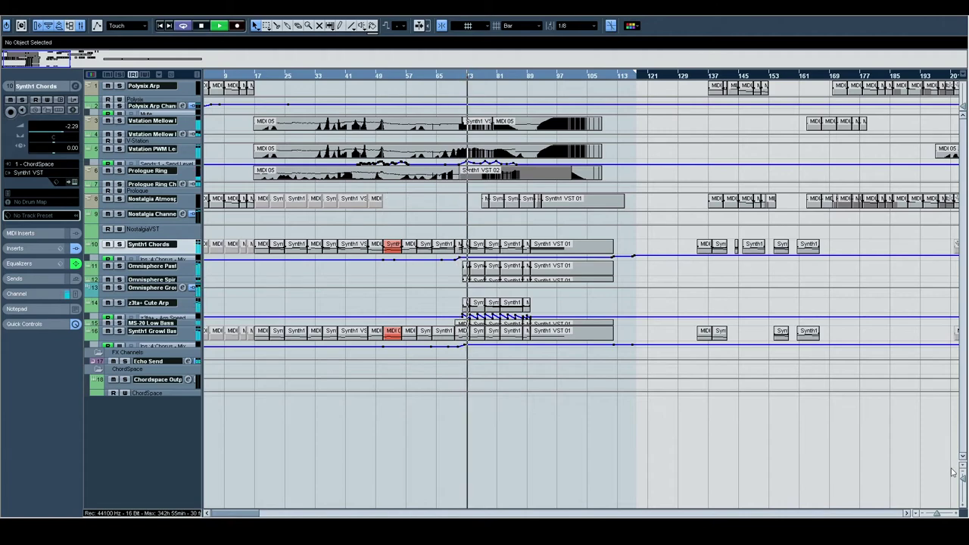
pyautogui.moveTo(963, 480); pyautogui.dragTo(963, 482)
pyautogui.moveTo(492, 177); pyautogui.dragTo(473, 77)
pyautogui.moveTo(539, 183); pyautogui.dragTo(506, 144)
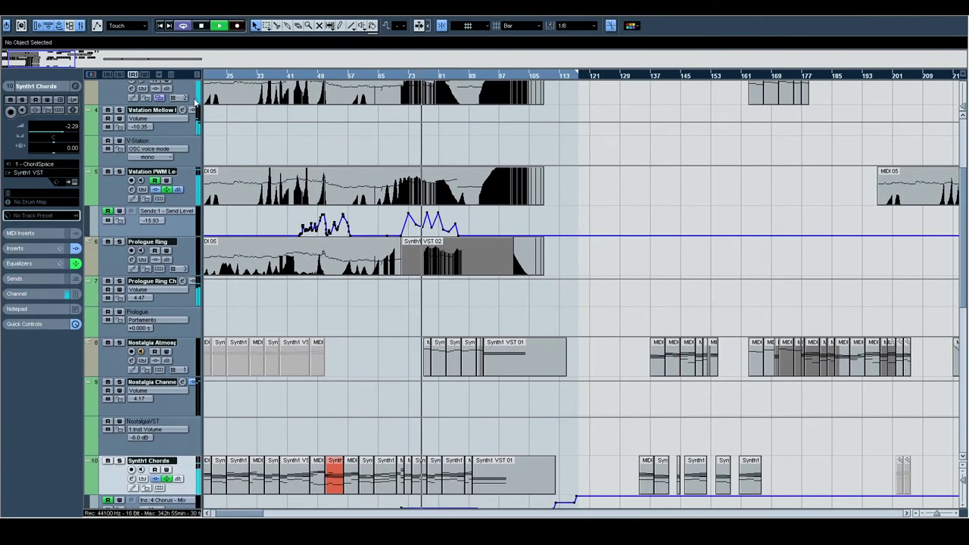
pyautogui.scroll(2, 121, 95)
pyautogui.click(120, 156)
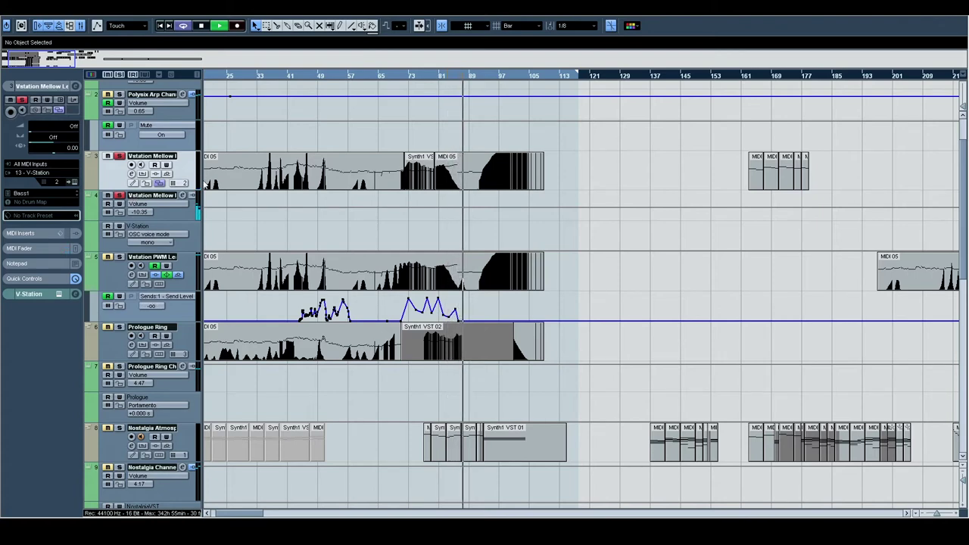
pyautogui.moveTo(276, 89); pyautogui.dragTo(556, 188)
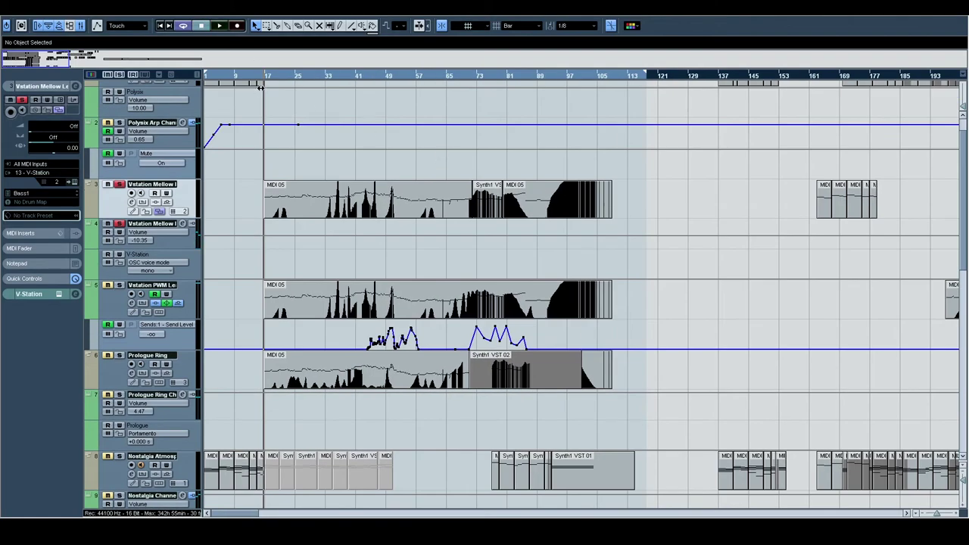
# Step: Listen to the soloed Vstation Mellow Lead from bar 17, clear all solos during playback and zoom out to an overview of the tracks
pyautogui.moveTo(262, 84); pyautogui.dragTo(262, 108)
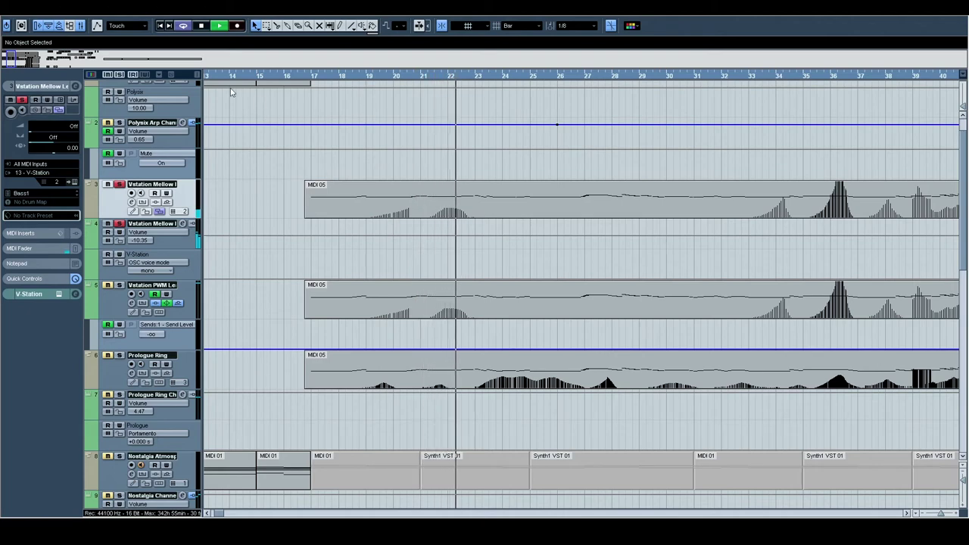
pyautogui.click(122, 76)
pyautogui.moveTo(678, 253); pyautogui.dragTo(254, 226)
pyautogui.moveTo(941, 513); pyautogui.dragTo(964, 477)
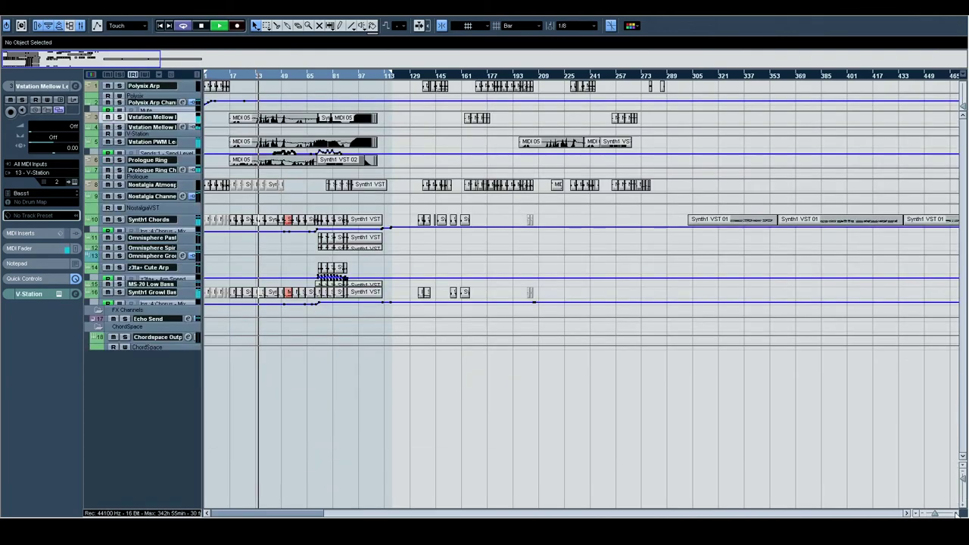
# Step: Zoom the arrangement to bars 1 to 161 and enlarge the track heights while the full mix plays
pyautogui.click(957, 513)
pyautogui.click(957, 514)
pyautogui.click(957, 513)
pyautogui.click(958, 514)
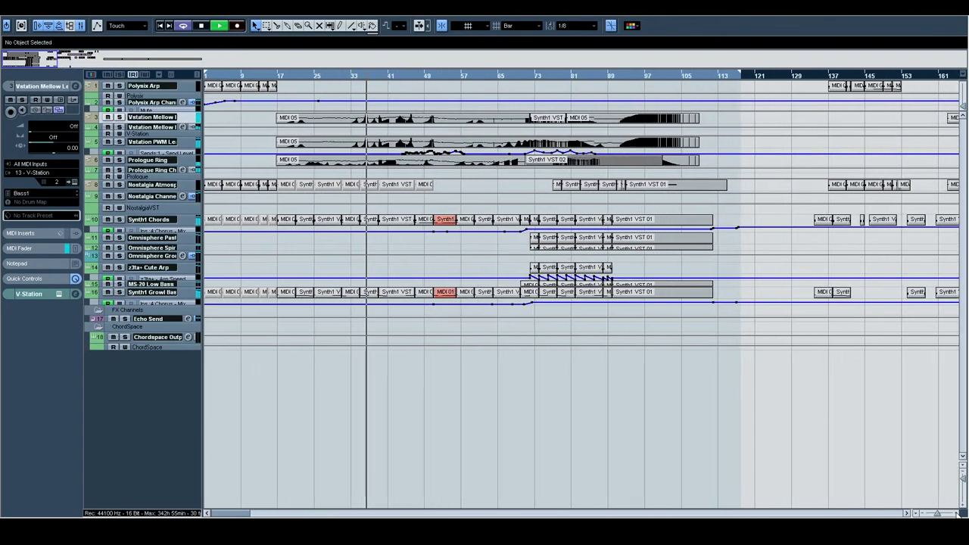
pyautogui.click(963, 509)
pyautogui.click(963, 509)
pyautogui.click(963, 509)
pyautogui.click(963, 509)
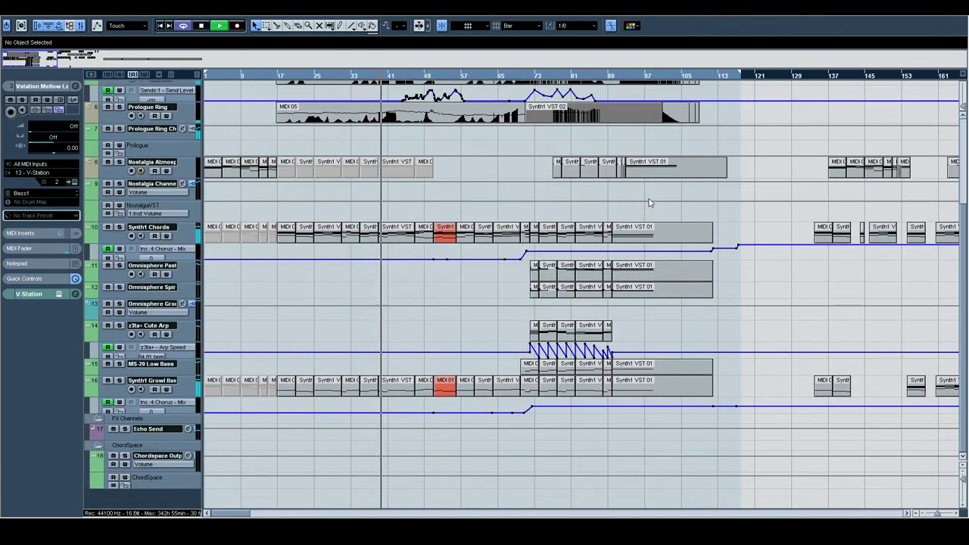
pyautogui.scroll(2, 649, 204)
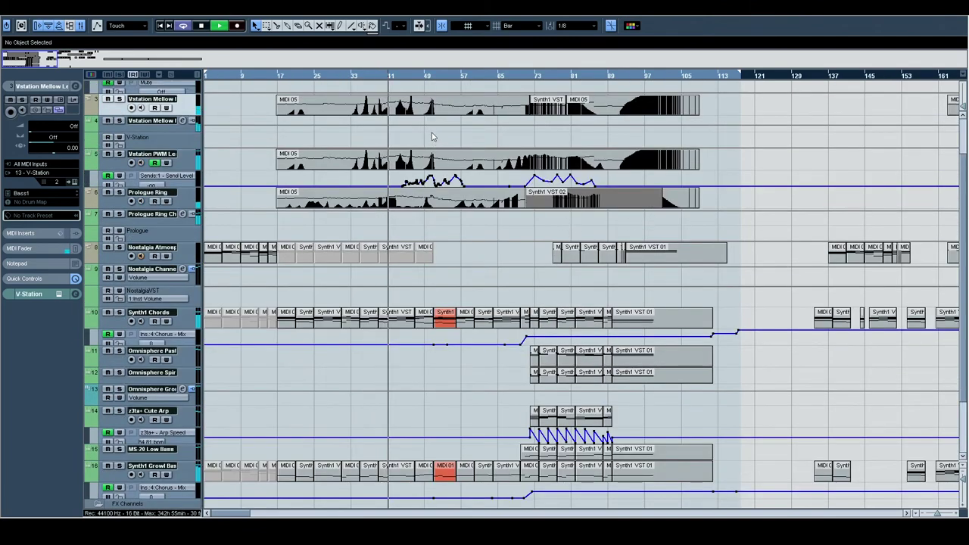
# Step: Open the Vstation Mellow Lead's MIDI 05 part for note viewing and follow its melody during playback up to about bar 64
pyautogui.click(509, 110)
pyautogui.doubleClick(457, 112)
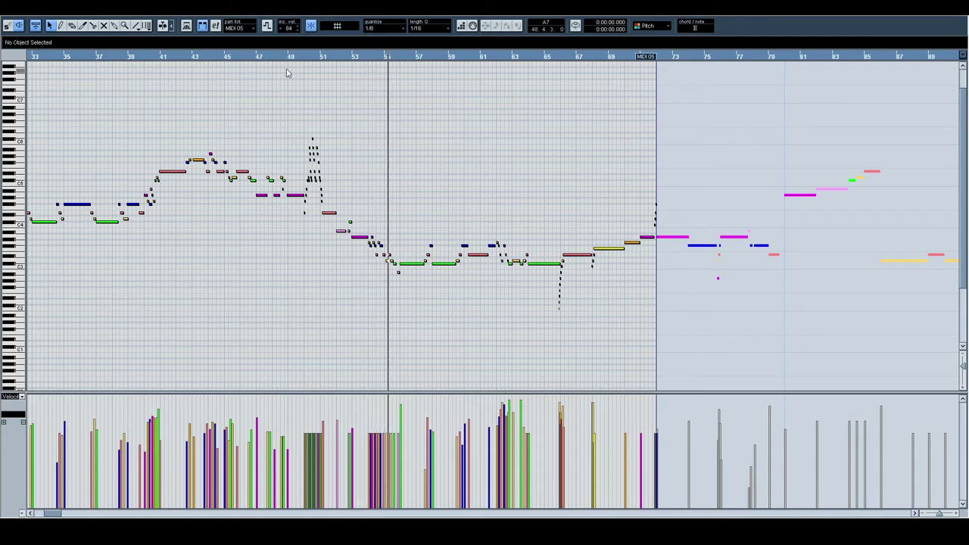
pyautogui.click(252, 58)
pyautogui.press('h')
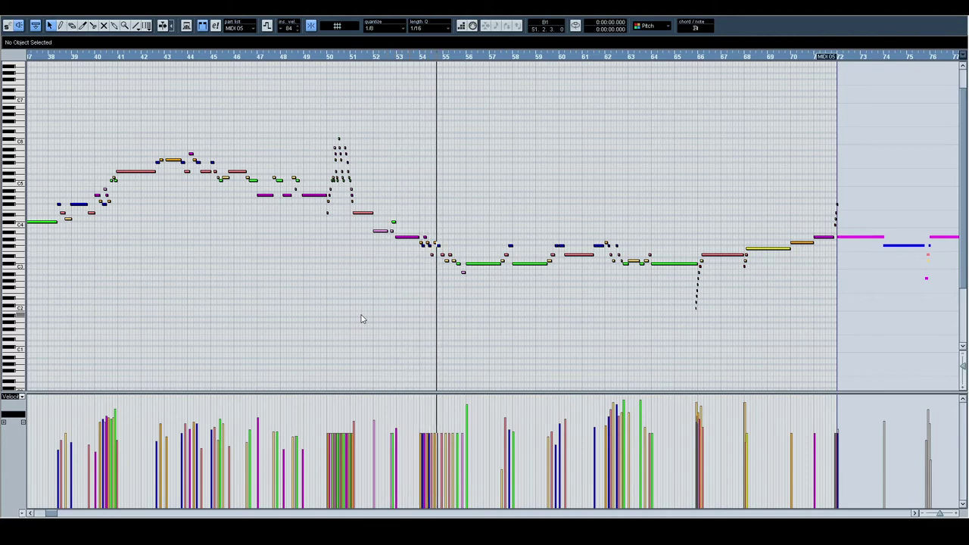
pyautogui.moveTo(573, 152); pyautogui.dragTo(518, 149)
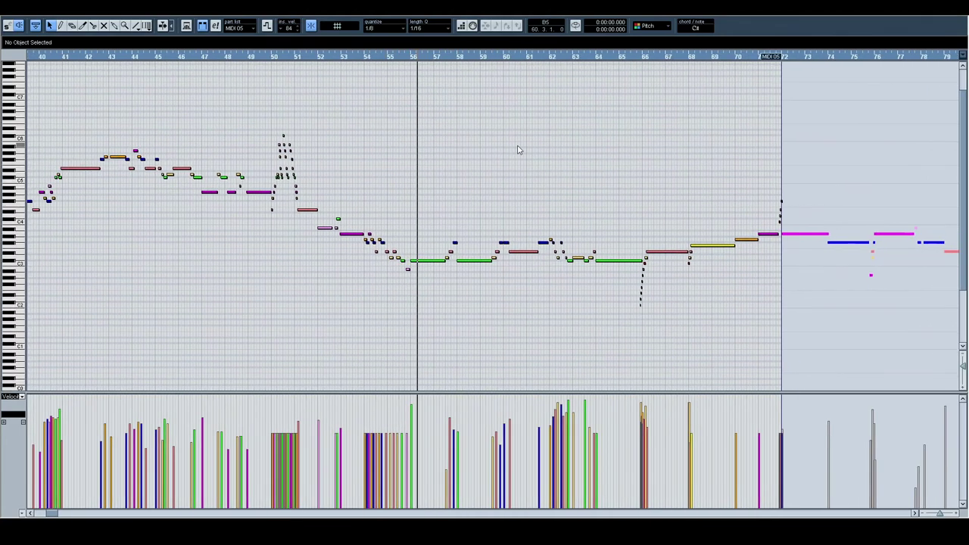
pyautogui.hscroll(5, 510, 160)
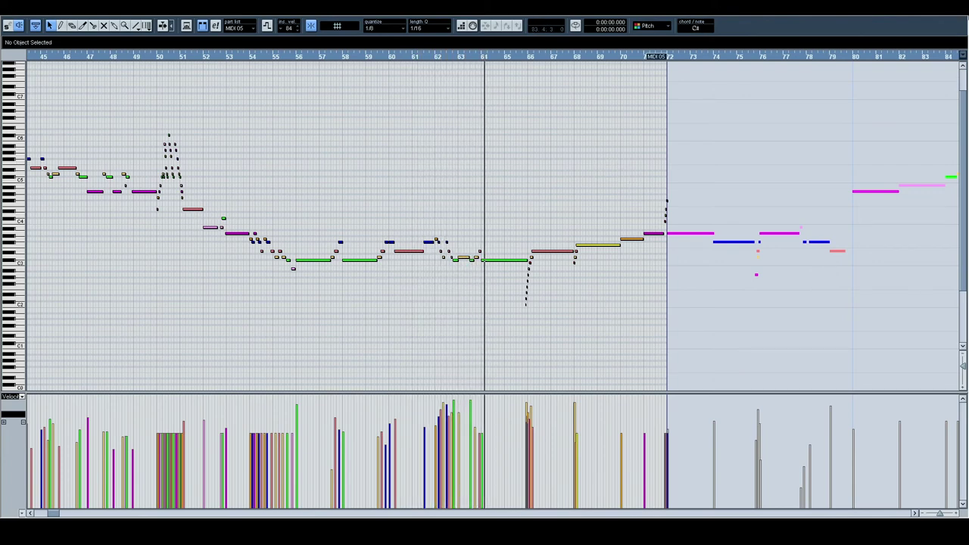
pyautogui.press('Return')
# Step: Return to the arrangement, stop playback, set the playback position to bar 71 and zoom in on the section from there
pyautogui.hscroll(1, 757, 141)
pyautogui.scroll(-3, 757, 141)
pyautogui.hscroll(-1, 679, 124)
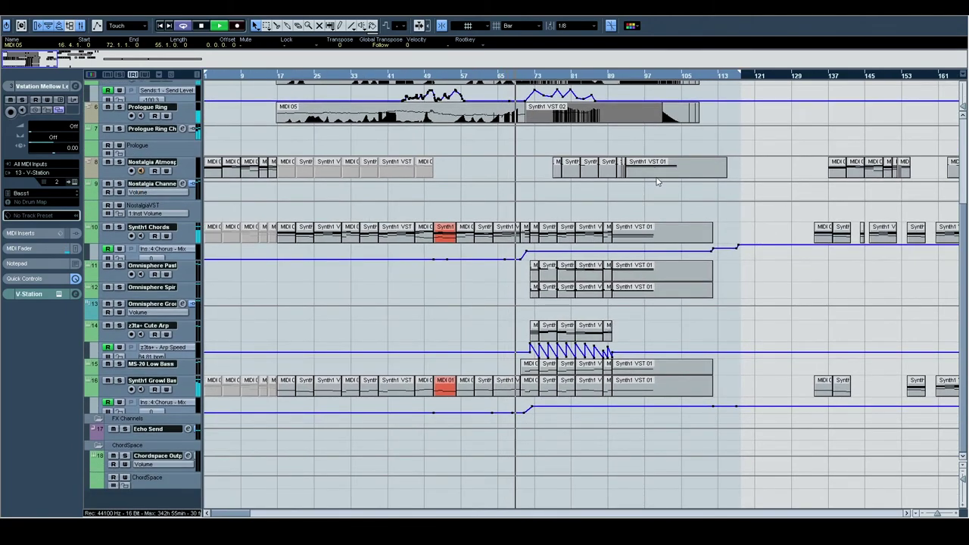
pyautogui.scroll(6, 484, 151)
pyautogui.press('space')
pyautogui.scroll(-1, 250, 318)
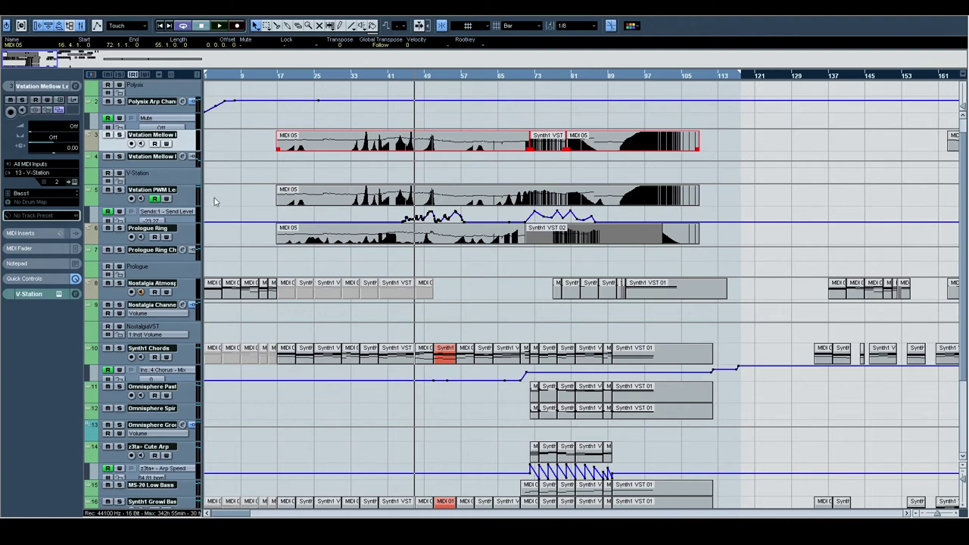
pyautogui.moveTo(555, 334); pyautogui.dragTo(491, 119)
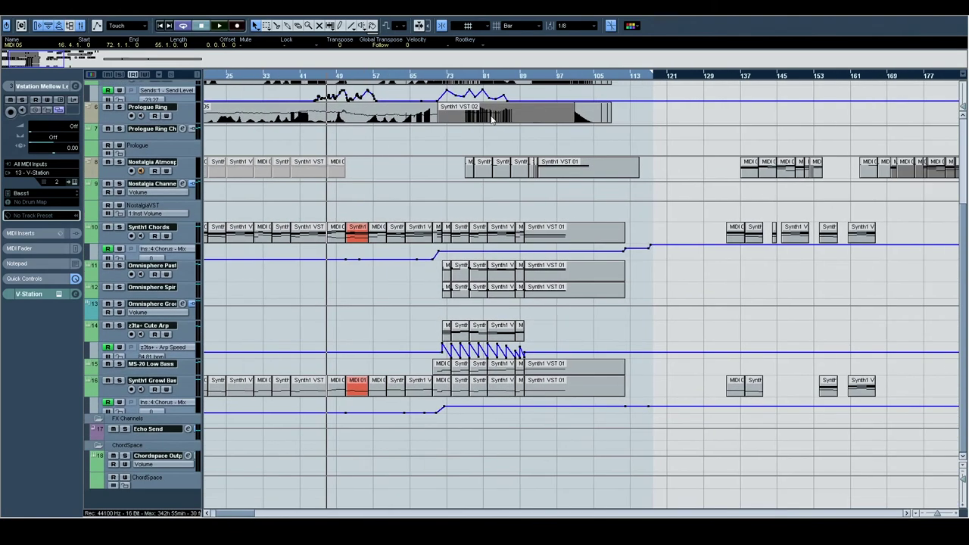
pyautogui.click(428, 79)
pyautogui.press('h')
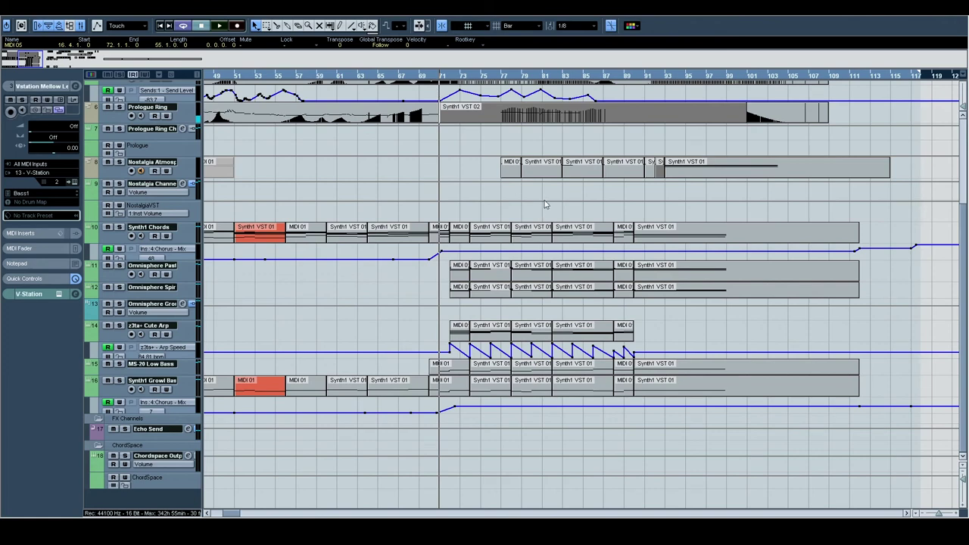
# Step: Solo the z3ta+ Cute Arp track and play it from bar 71
pyautogui.press('space')
pyautogui.hscroll(3, 402, 285)
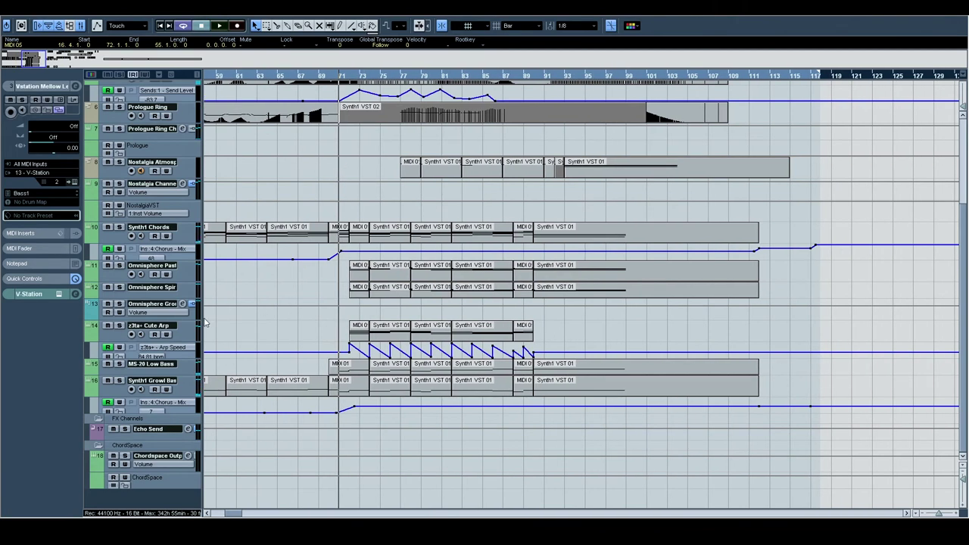
pyautogui.click(182, 327)
pyautogui.press('space')
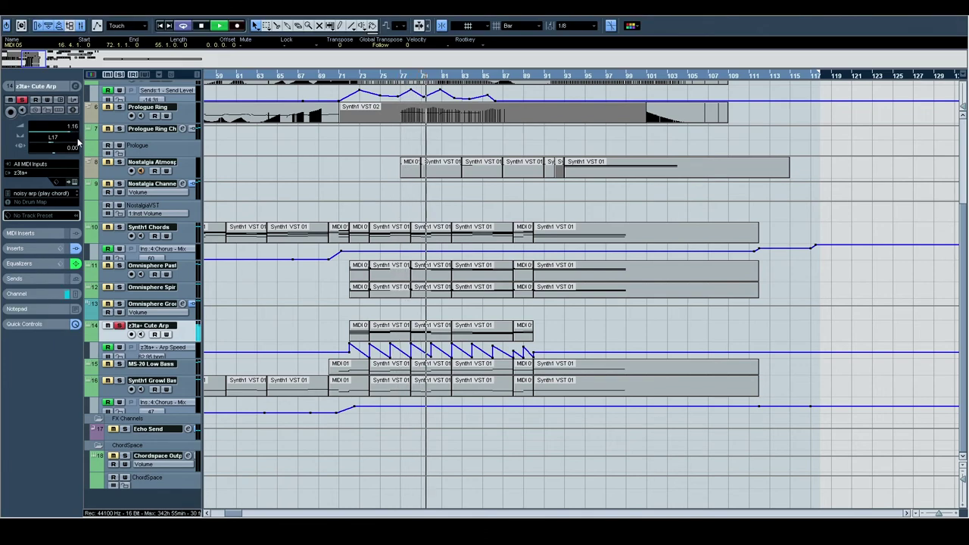
# Step: Inspect the low-frequency oscillator speed control of the z3ta+ instrument's noisy arp patch, return to the arrangement and stop playback
pyautogui.click(74, 183)
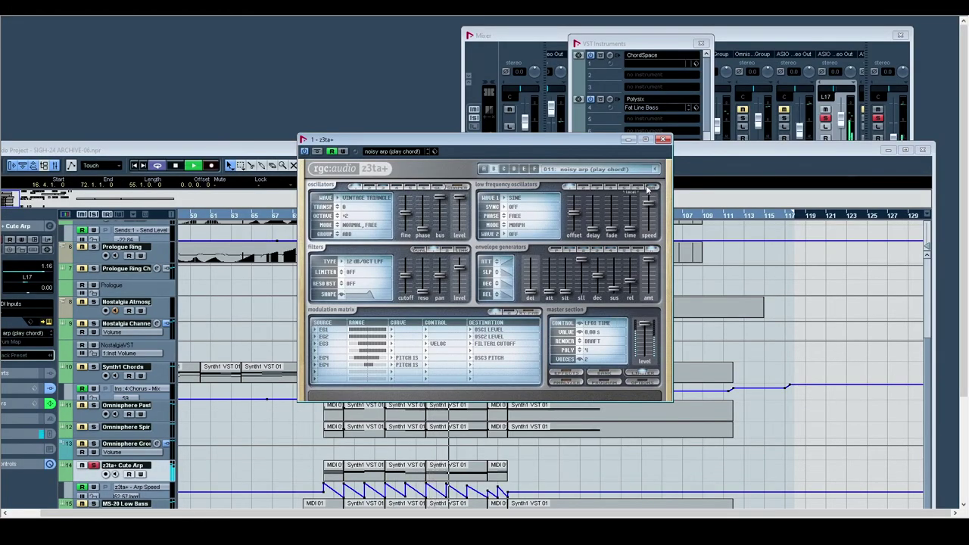
pyautogui.click(648, 188)
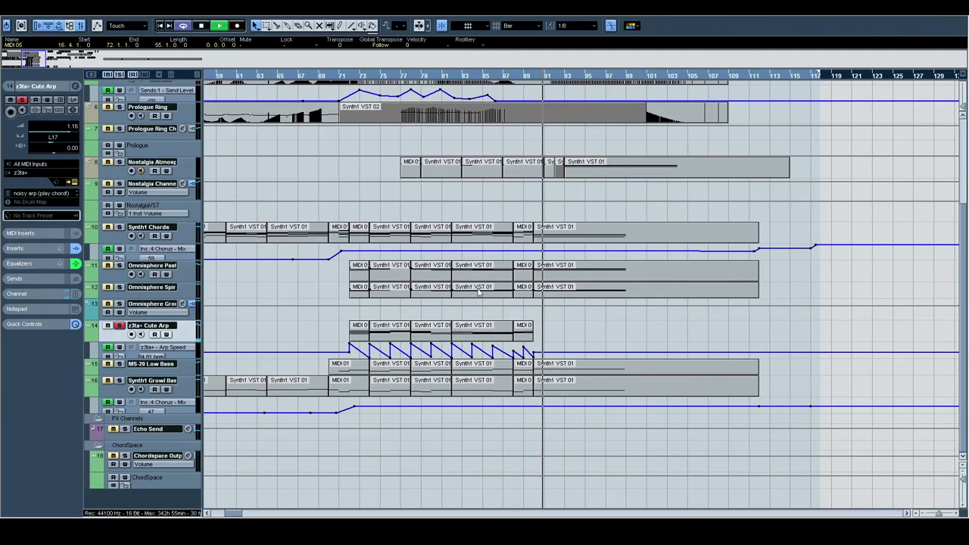
pyautogui.hscroll(-2, 510, 205)
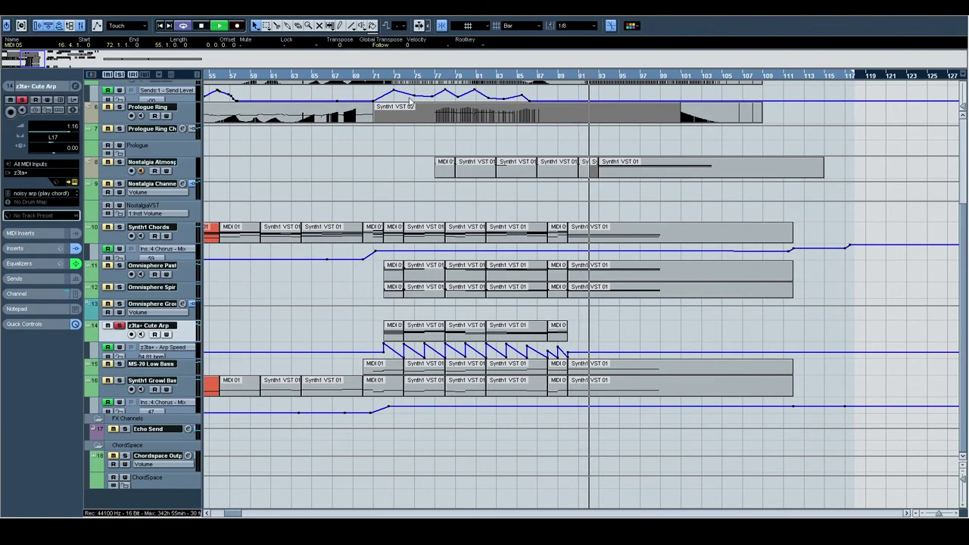
pyautogui.press('space')
# Step: Solo both Omnisphere tracks and play them from bar 71, then solo the Synth1 Chords track for comparison
pyautogui.click(123, 288)
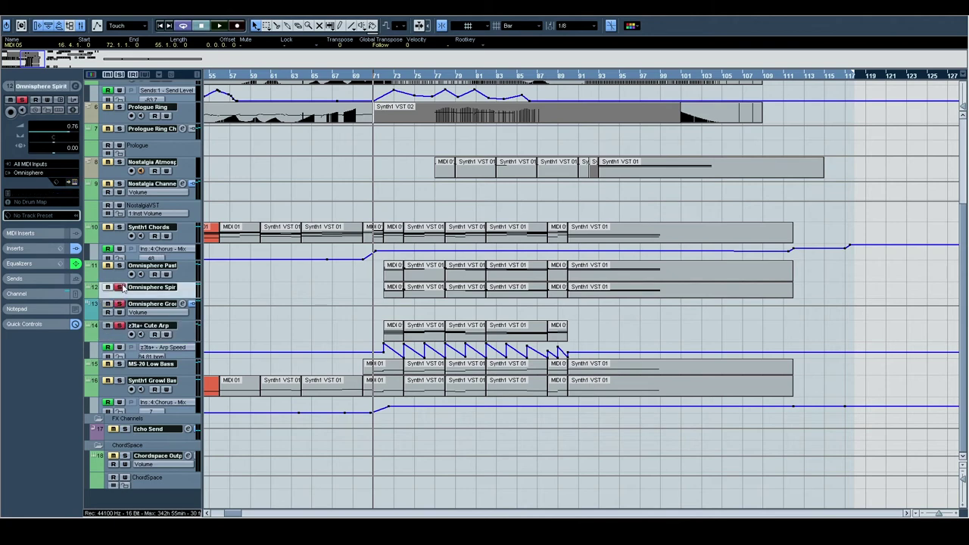
pyautogui.click(120, 273)
pyautogui.press('space')
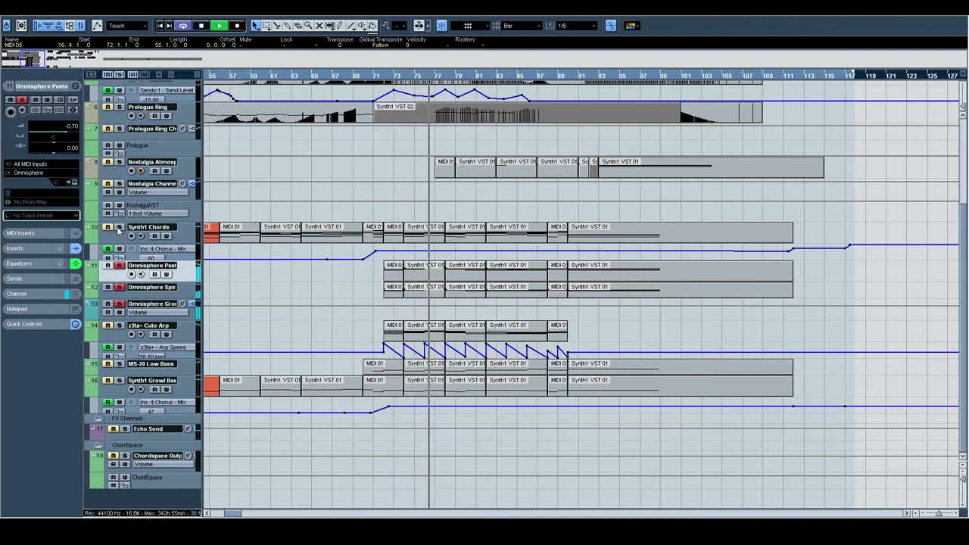
pyautogui.click(118, 229)
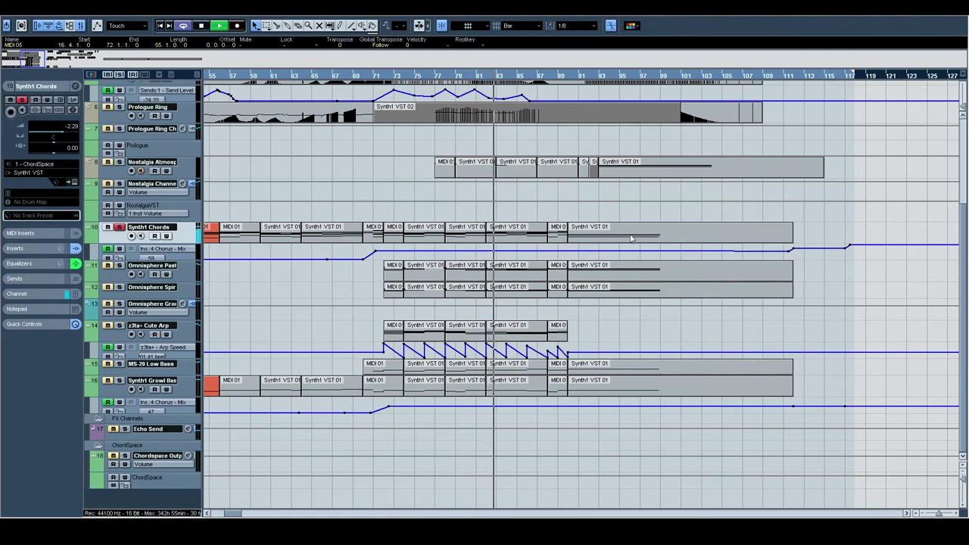
# Step: Solo the MS-20 Low Bass and examine the oscillator settings on its instrument's edit page, then return to the arrangement and stop playback
pyautogui.click(124, 365)
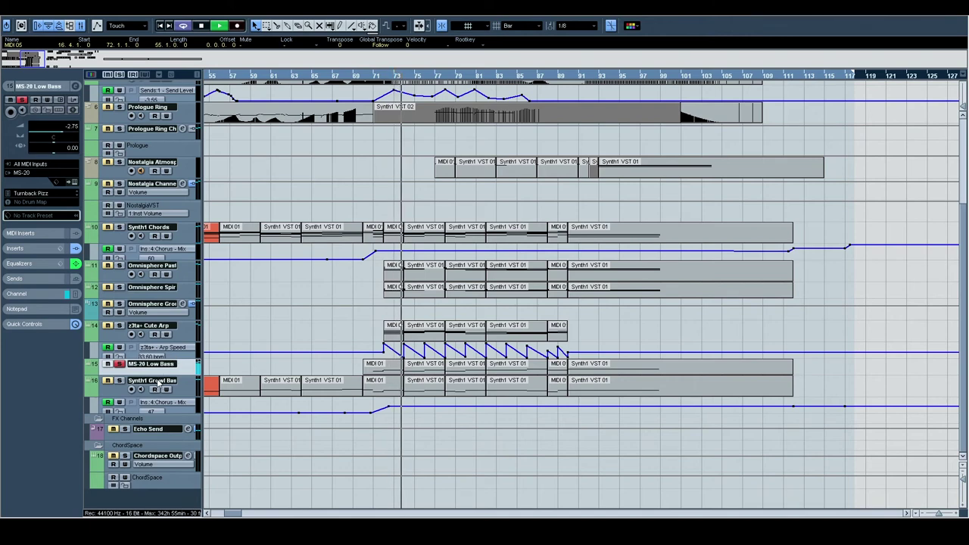
pyautogui.click(73, 183)
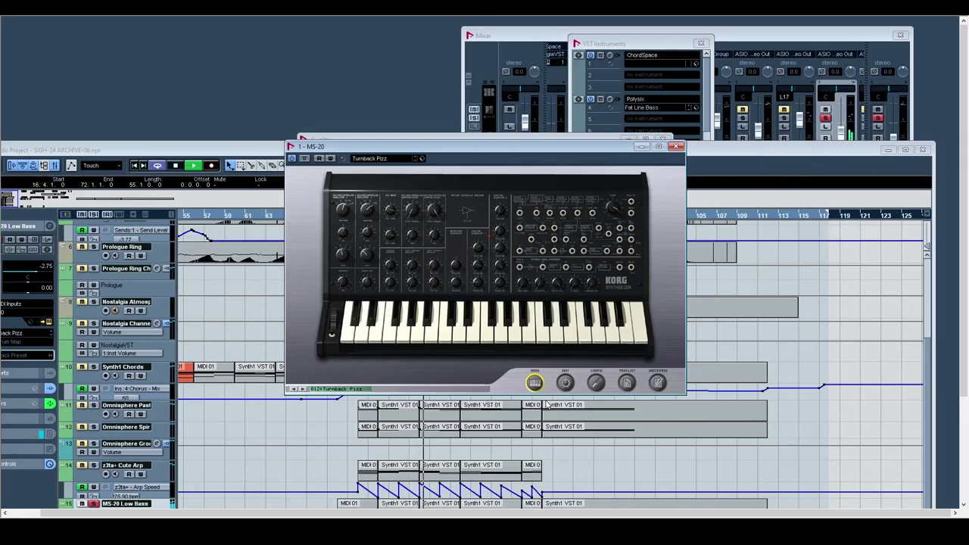
pyautogui.click(566, 383)
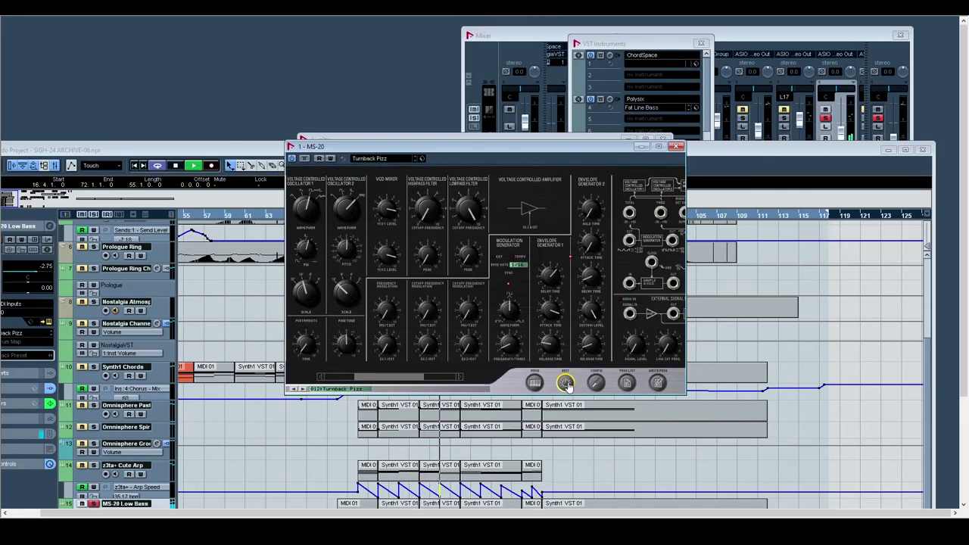
pyautogui.moveTo(413, 381); pyautogui.dragTo(386, 381)
pyautogui.moveTo(407, 261)
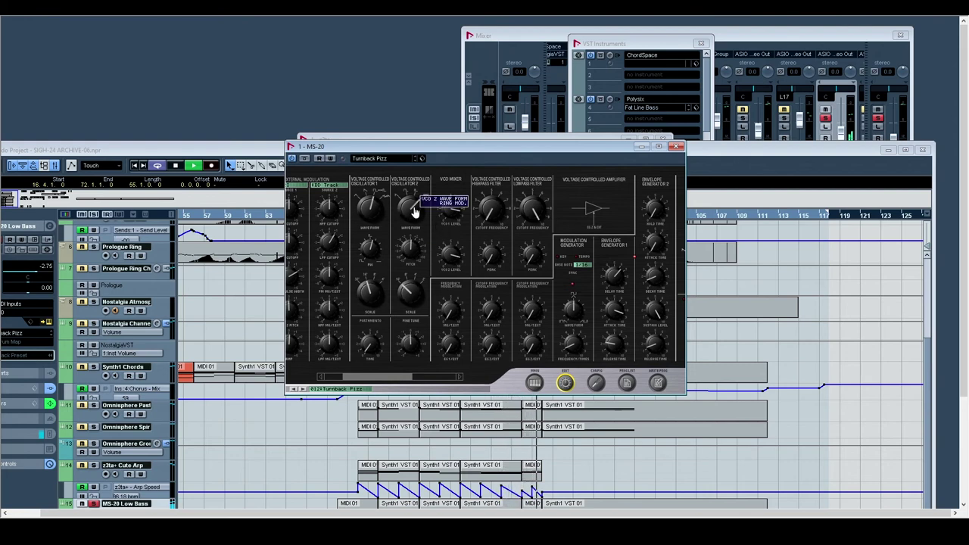
pyautogui.doubleClick(746, 160)
pyautogui.press('space')
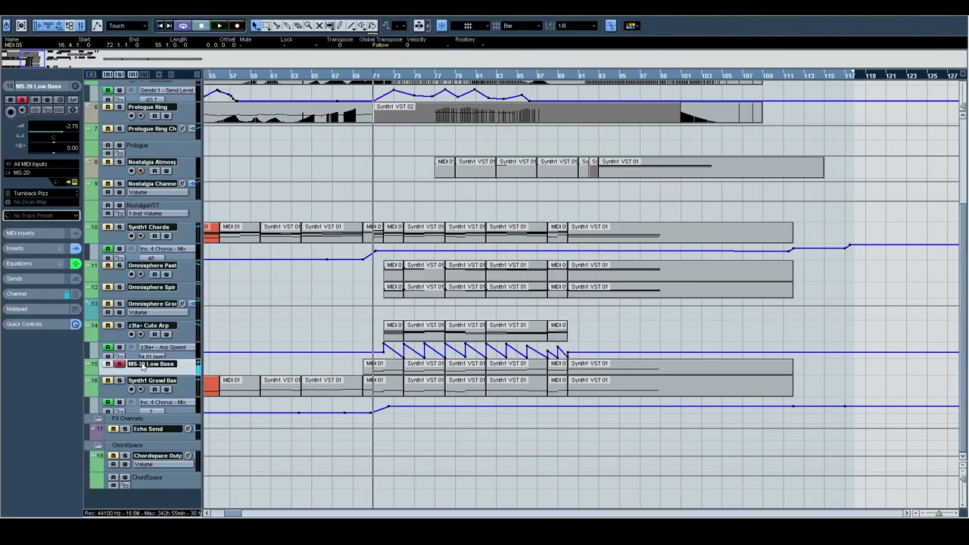
# Step: Solo the Synth1 Growl Bass and play it from bar 71, then add the MS-20 Low Bass to the solo
pyautogui.click(121, 381)
pyautogui.press('space')
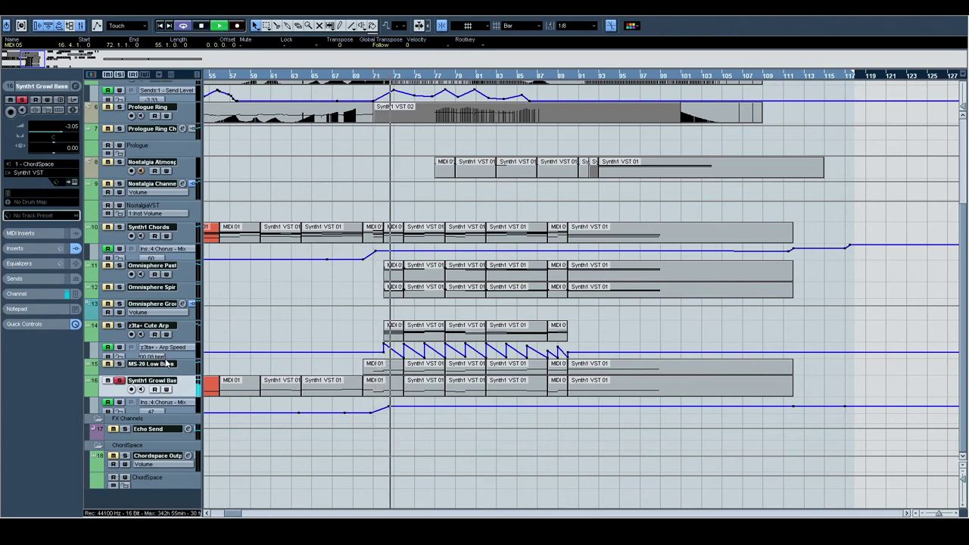
pyautogui.click(126, 367)
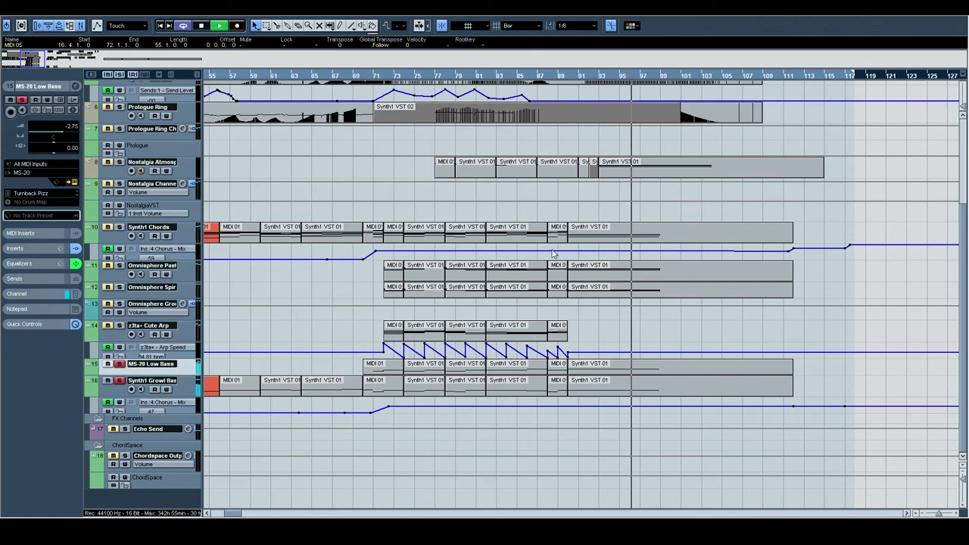
# Step: Clear the bass solos and play the full mix from about bar 16
pyautogui.scroll(3, 534, 256)
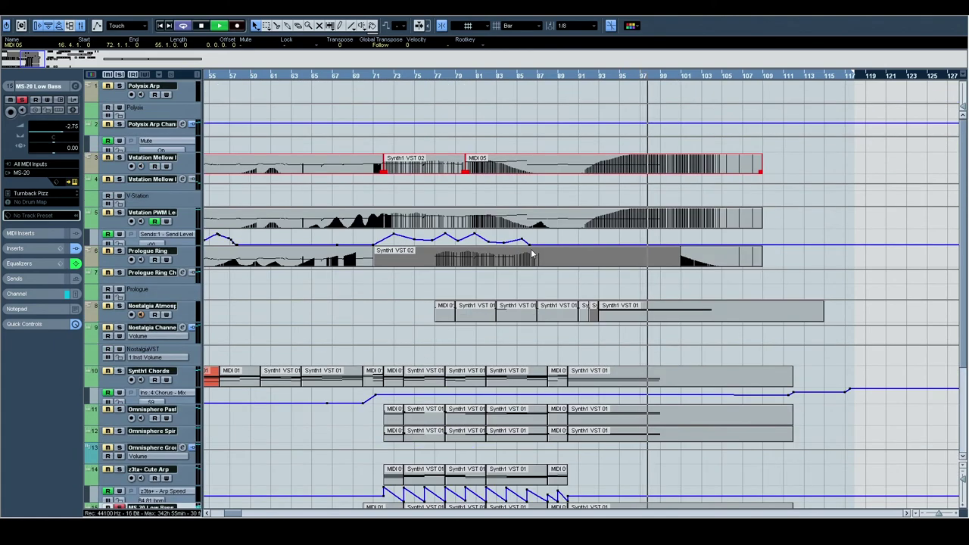
pyautogui.moveTo(225, 75)
pyautogui.mouseDown()
pyautogui.moveTo(235, 72)
pyautogui.moveTo(220, 64)
pyautogui.mouseUp()
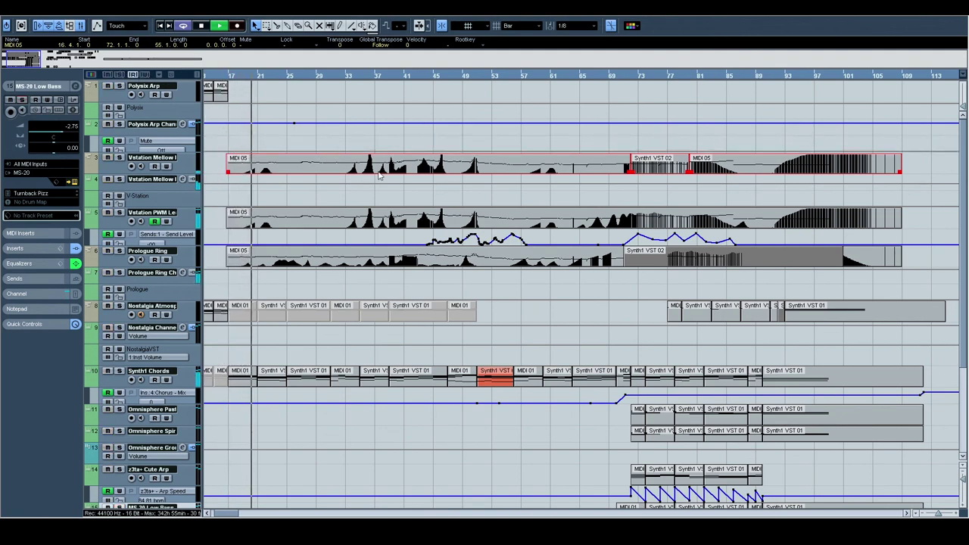
pyautogui.scroll(-3, 363, 258)
pyautogui.hscroll(-2, 364, 258)
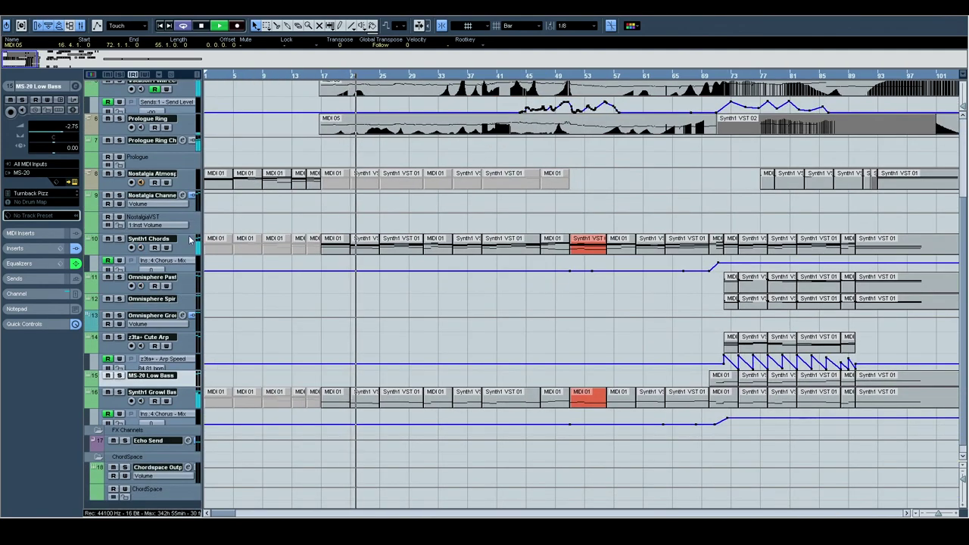
# Step: Solo the Synth1 Chords during playback, stop, clear the solo and restart the full mix from about bar 16
pyautogui.click(119, 239)
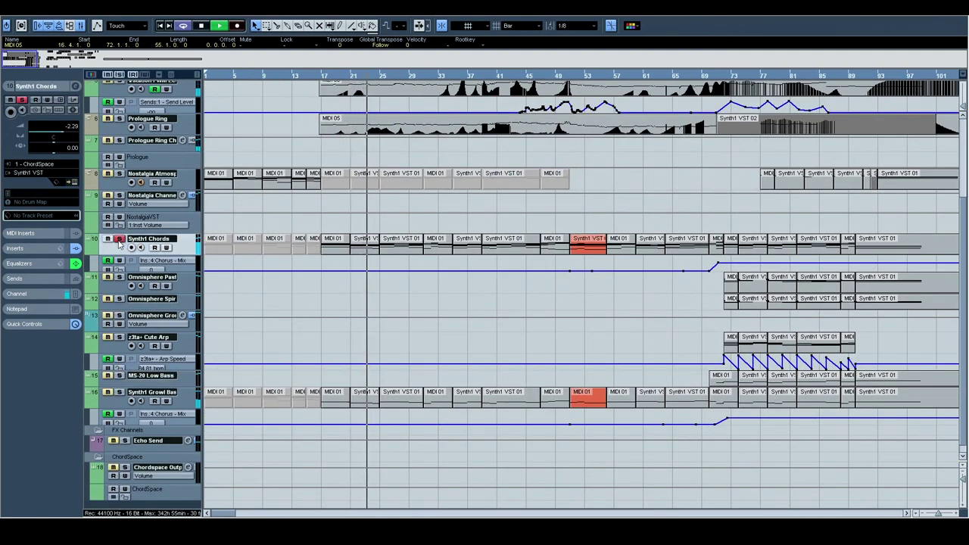
pyautogui.press('space')
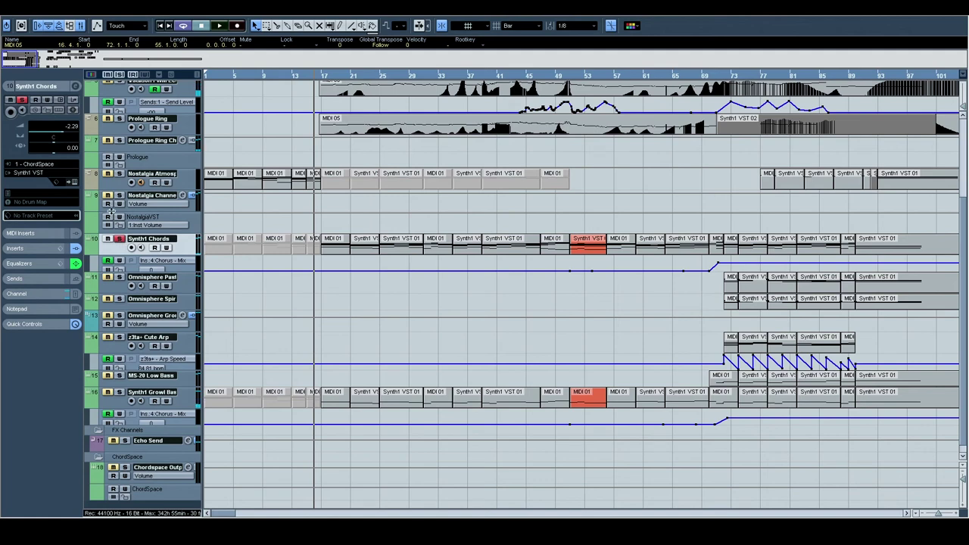
pyautogui.click(108, 239)
pyautogui.click(118, 240)
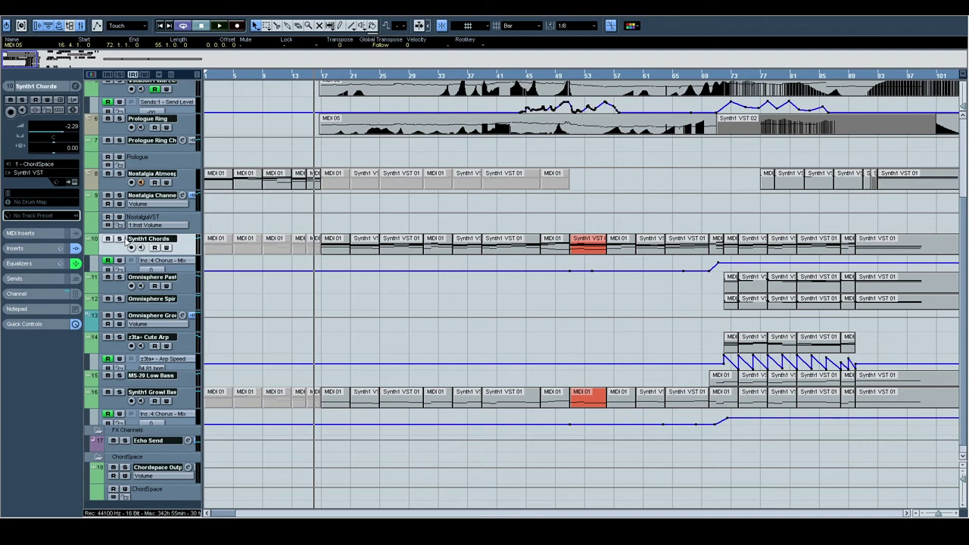
pyautogui.press('space')
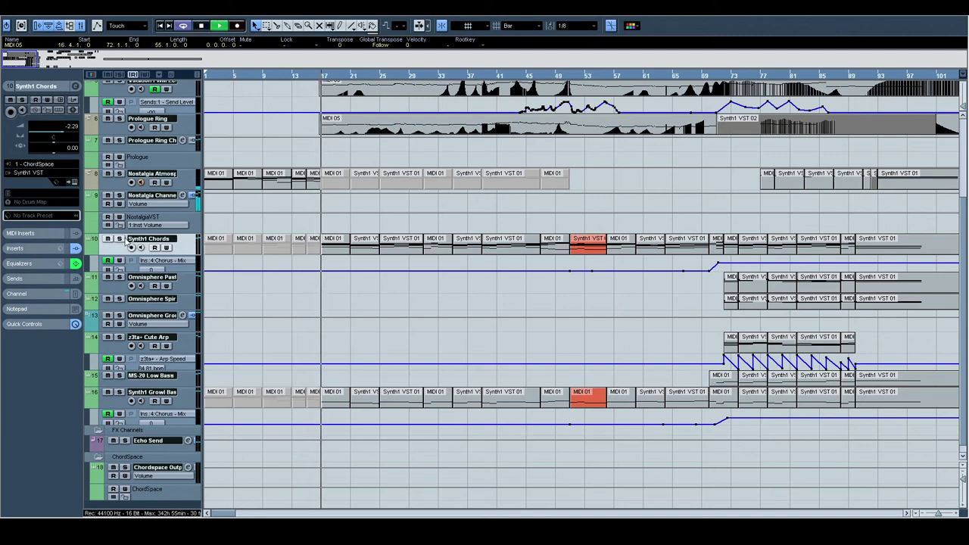
# Step: Examine the arrangement from the upper lead tracks to the bass tracks, covering the song's opening section, while the full mix plays
pyautogui.moveTo(517, 236); pyautogui.dragTo(357, 241)
pyautogui.moveTo(513, 117); pyautogui.dragTo(626, 241)
pyautogui.moveTo(713, 203); pyautogui.dragTo(644, 162)
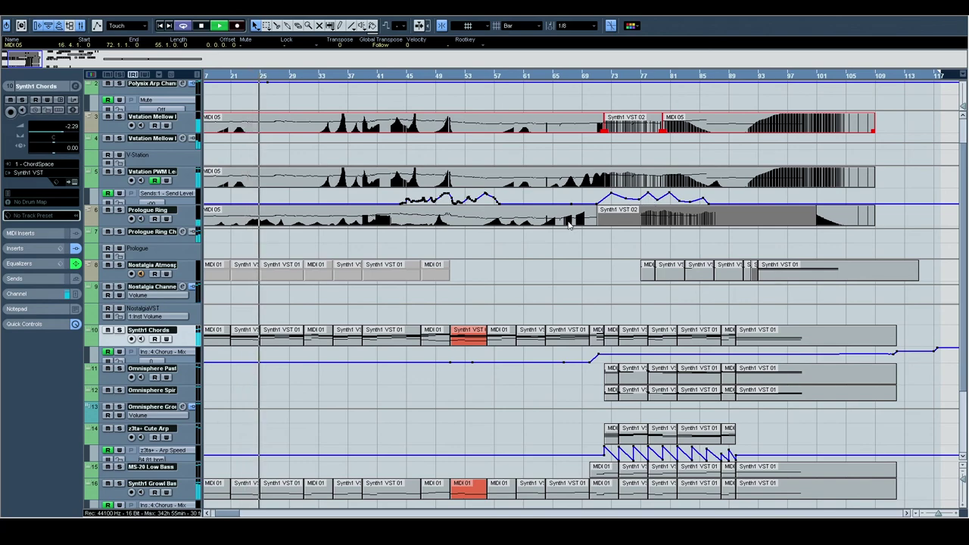
pyautogui.hscroll(-4, 570, 221)
pyautogui.scroll(2, 570, 222)
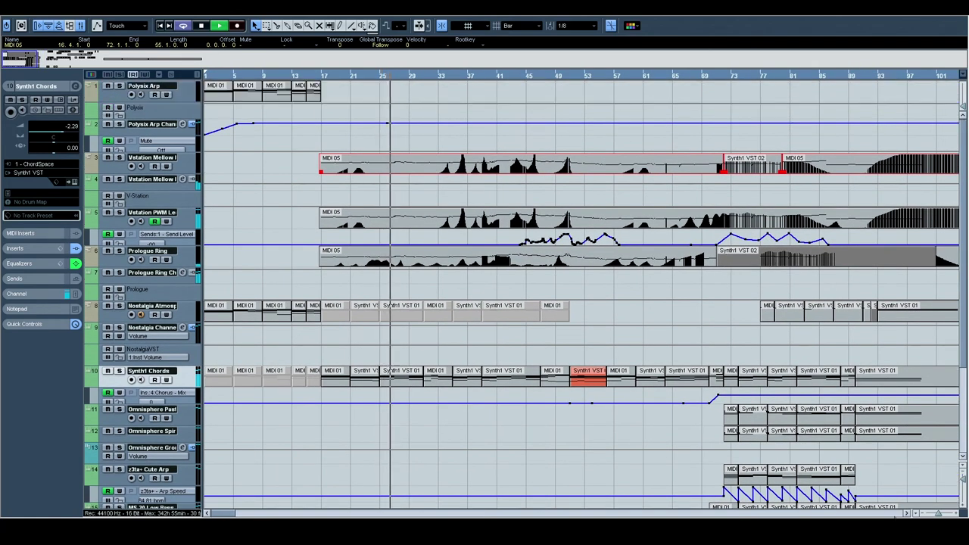
pyautogui.moveTo(937, 515); pyautogui.dragTo(934, 515)
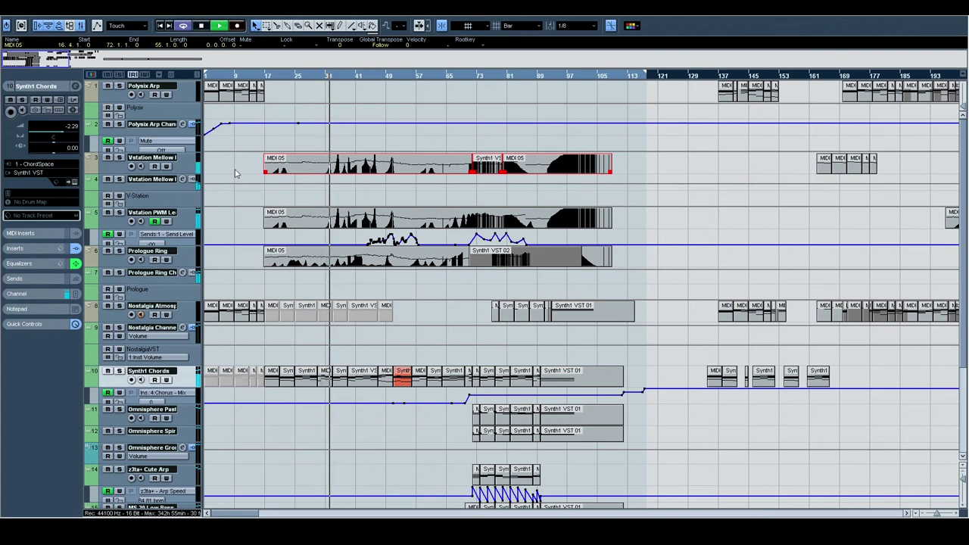
# Step: Stop playback and play the full mix from about bar 34, pausing and restarting it from the same position
pyautogui.press('space')
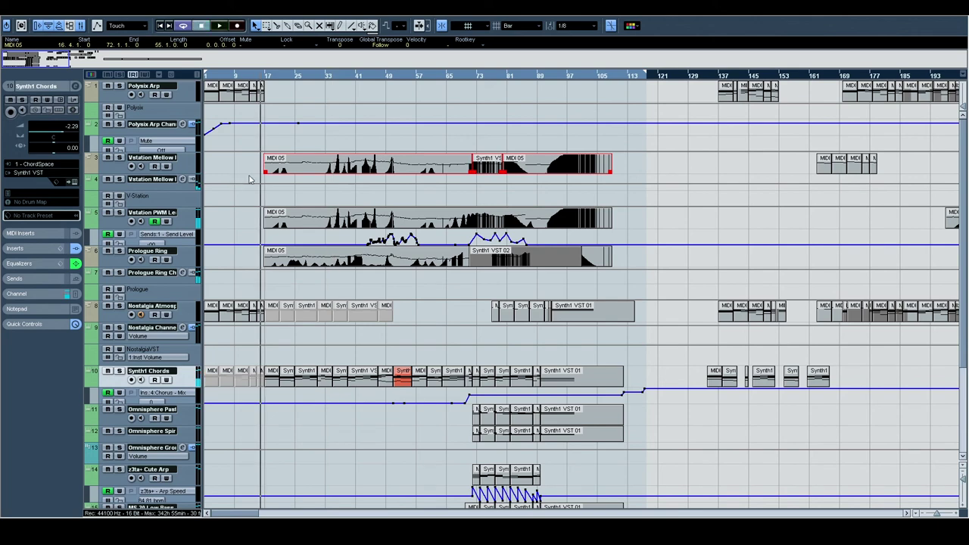
pyautogui.moveTo(327, 75); pyautogui.dragTo(327, 99)
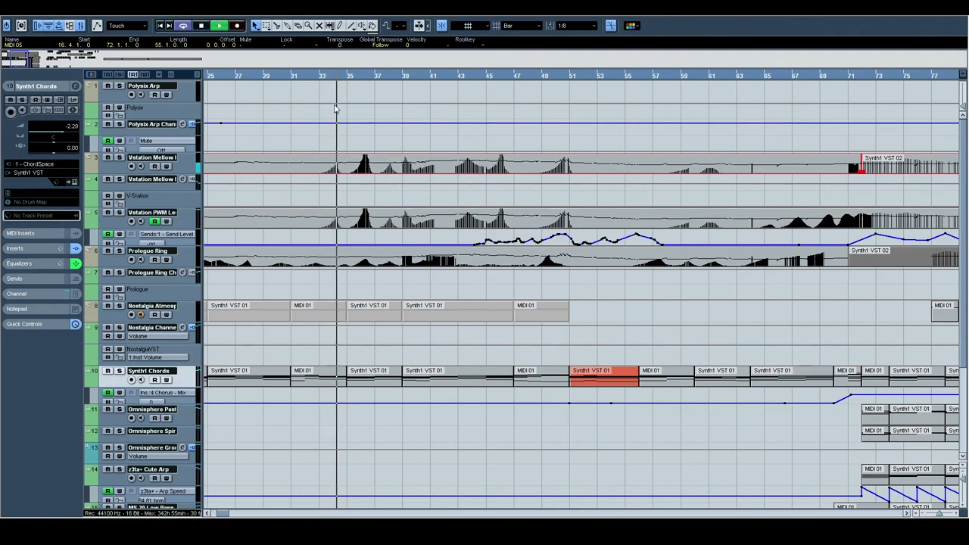
pyautogui.press('space')
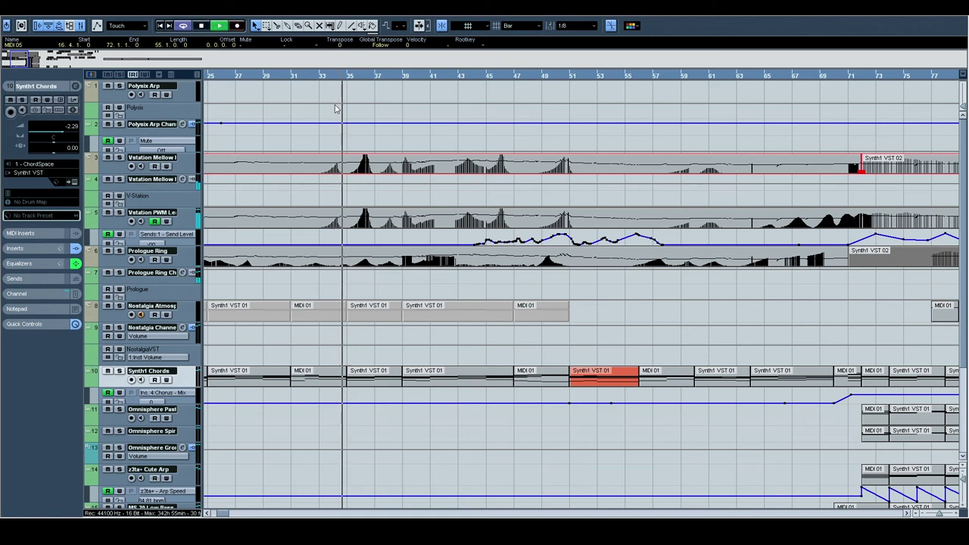
pyautogui.press('space')
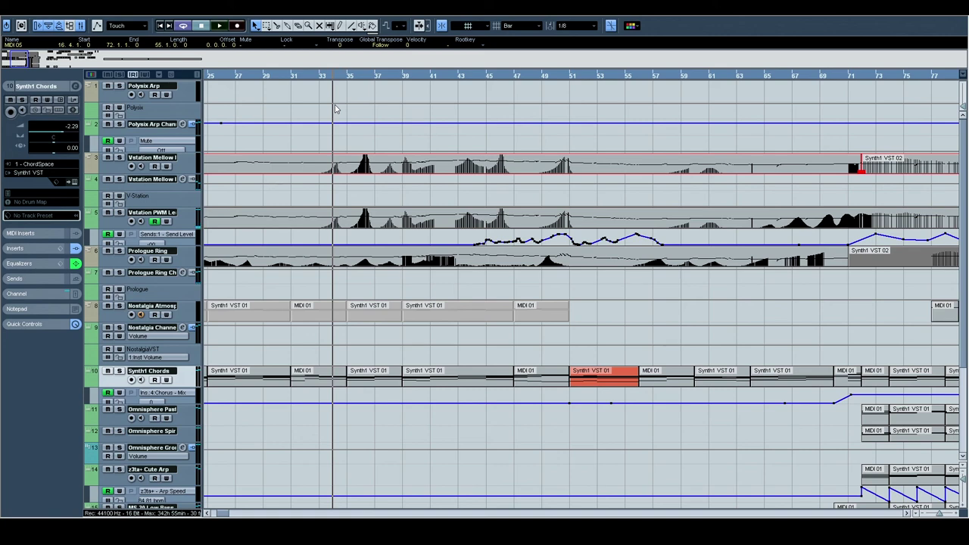
pyautogui.press('space')
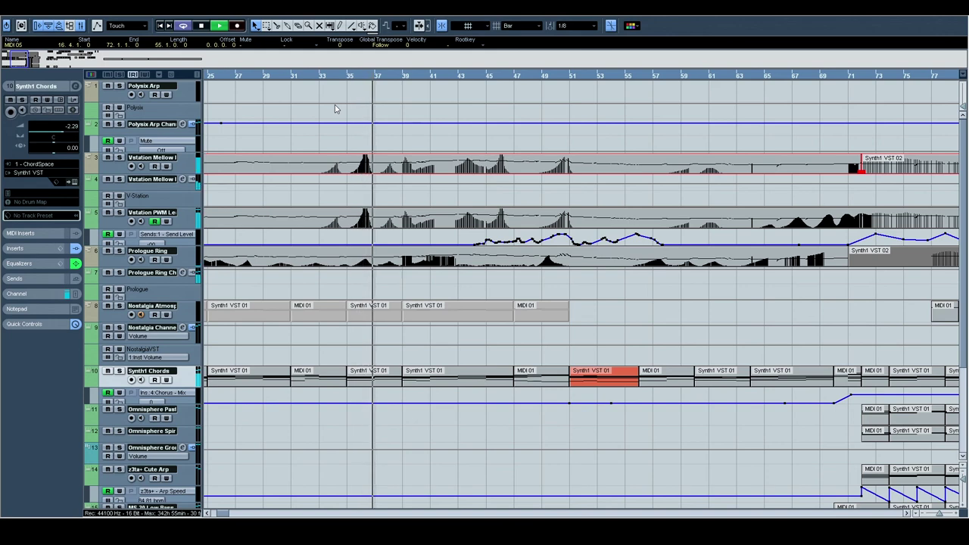
# Step: Follow the Vstation PWM lead's send level automation between about bars 43 and 57 while the mix plays
pyautogui.click(939, 514)
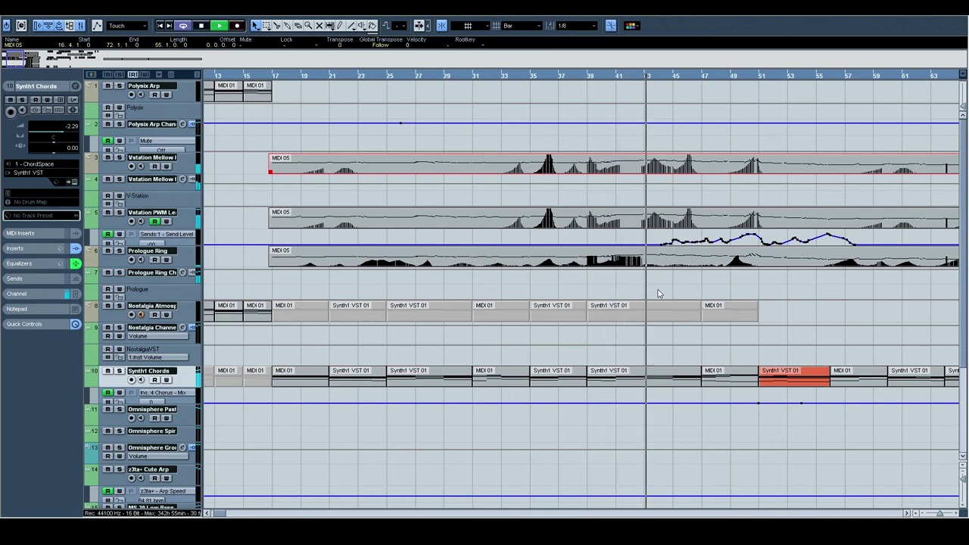
pyautogui.hscroll(2, 678, 224)
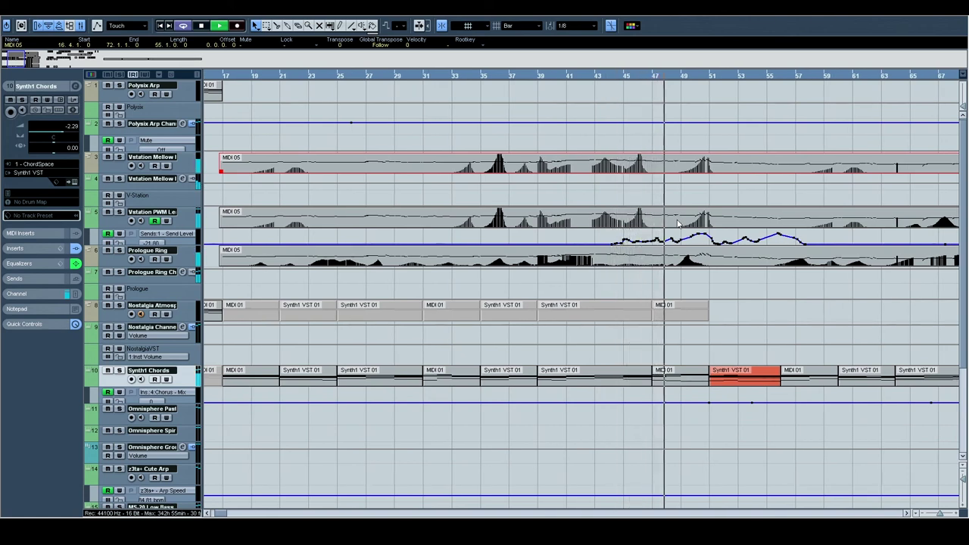
pyautogui.hscroll(3, 679, 224)
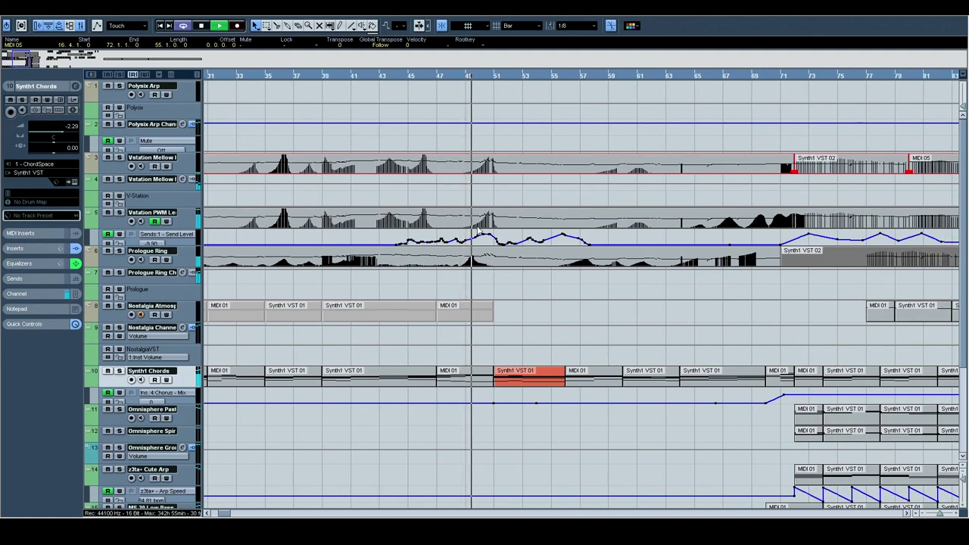
pyautogui.moveTo(477, 231); pyautogui.dragTo(444, 229)
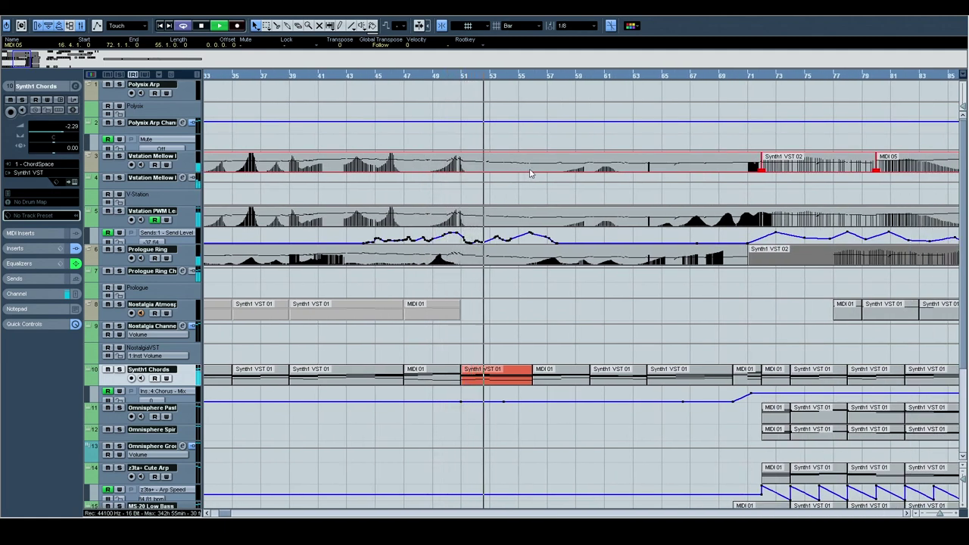
pyautogui.hscroll(4, 530, 173)
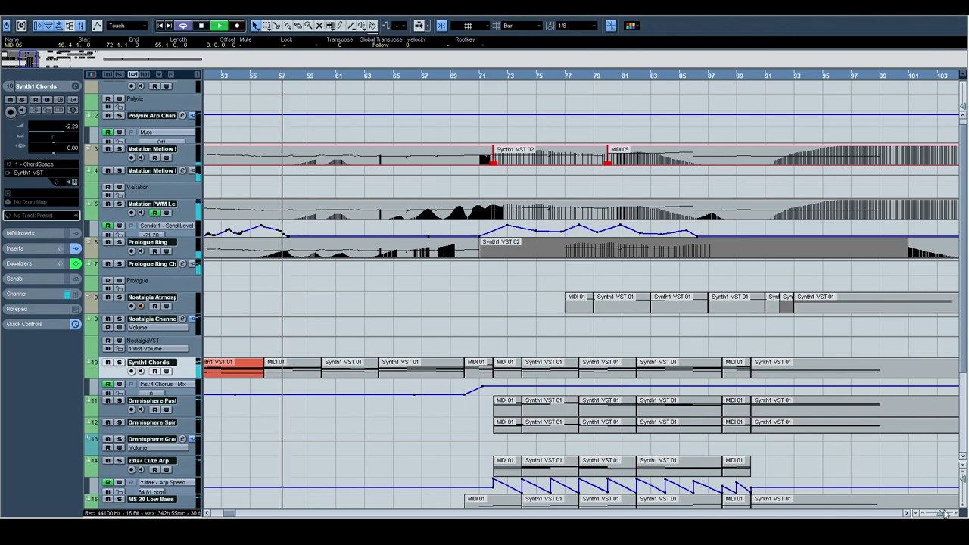
# Step: Examine the layered Omnisphere, z3ta+ Cute Arp and MS-20 Low Bass parts from about bar 71 in a wider view of the arrangement
pyautogui.moveTo(940, 513); pyautogui.dragTo(937, 513)
pyautogui.moveTo(963, 479); pyautogui.dragTo(963, 480)
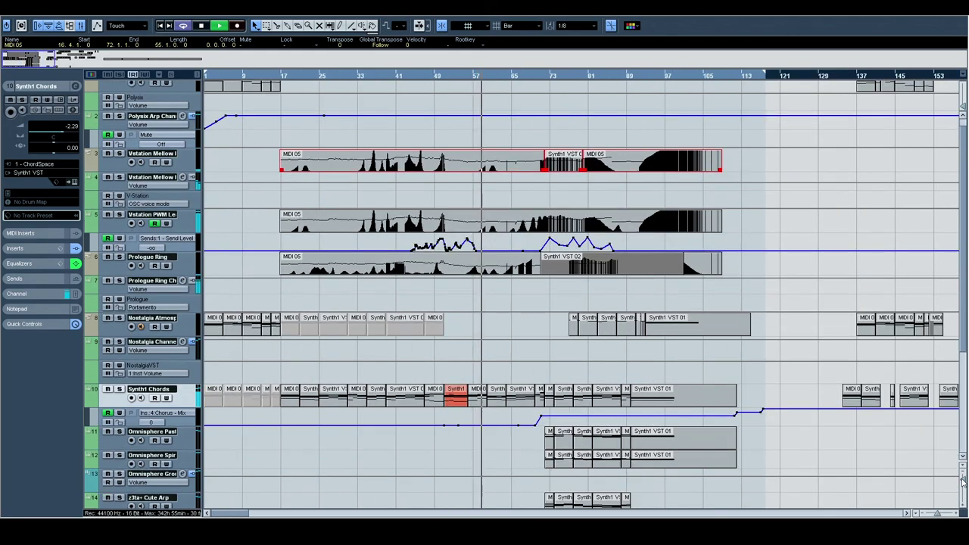
pyautogui.moveTo(711, 257); pyautogui.dragTo(663, 236)
pyautogui.scroll(-5, 663, 236)
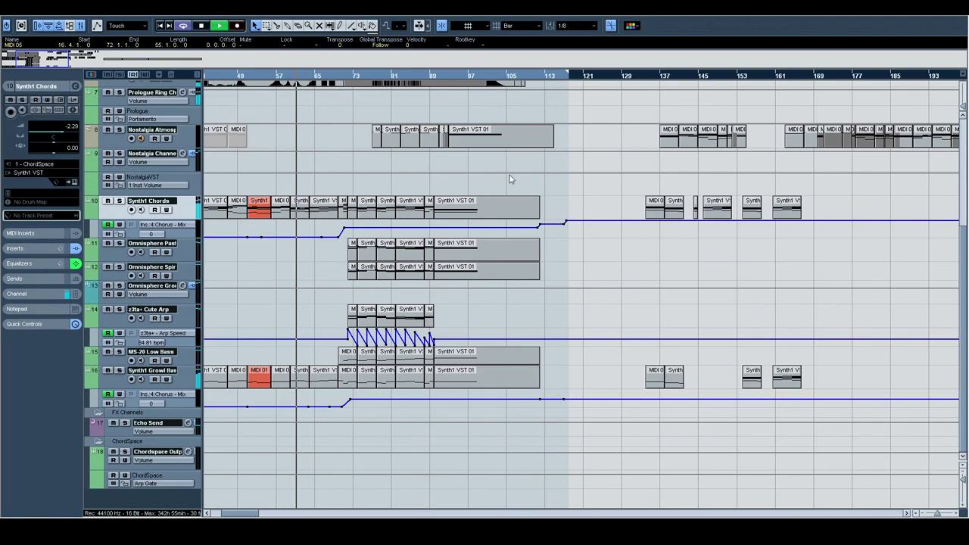
pyautogui.moveTo(511, 181); pyautogui.dragTo(472, 199)
pyautogui.moveTo(496, 302); pyautogui.dragTo(458, 321)
pyautogui.scroll(4, 456, 323)
pyautogui.moveTo(364, 259); pyautogui.dragTo(412, 246)
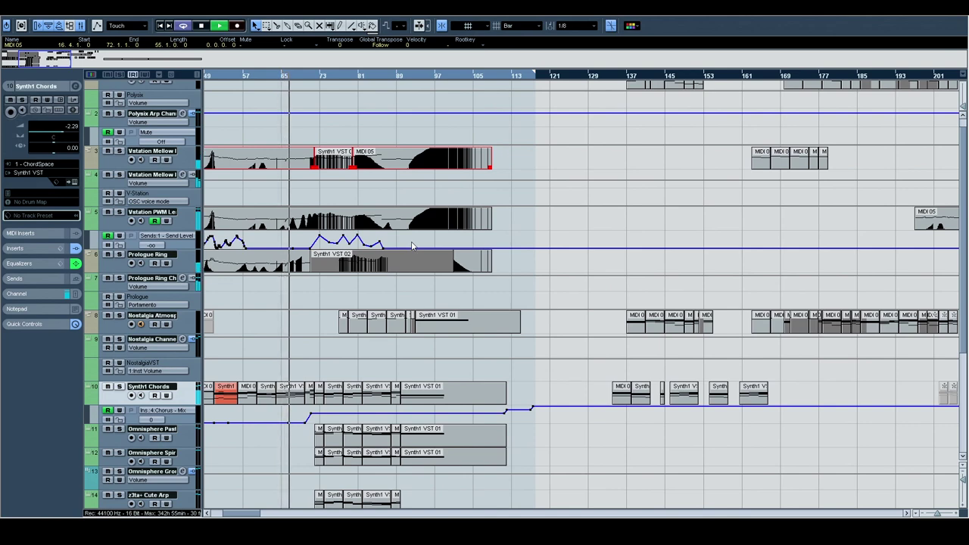
# Step: Examine the lower tracks down to the ChordSpace output during playback, then return to the top tracks at the song's start
pyautogui.scroll(-3, 412, 246)
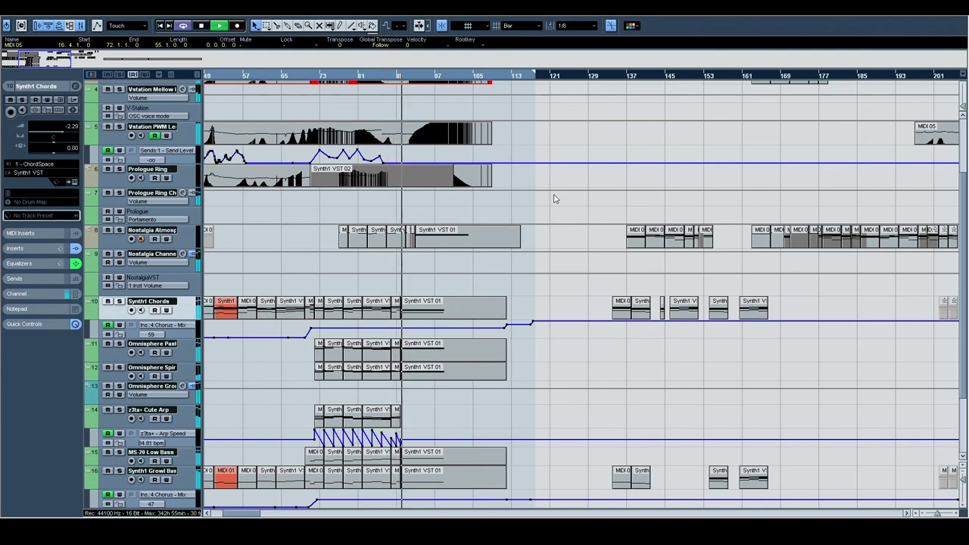
pyautogui.scroll(-3, 558, 204)
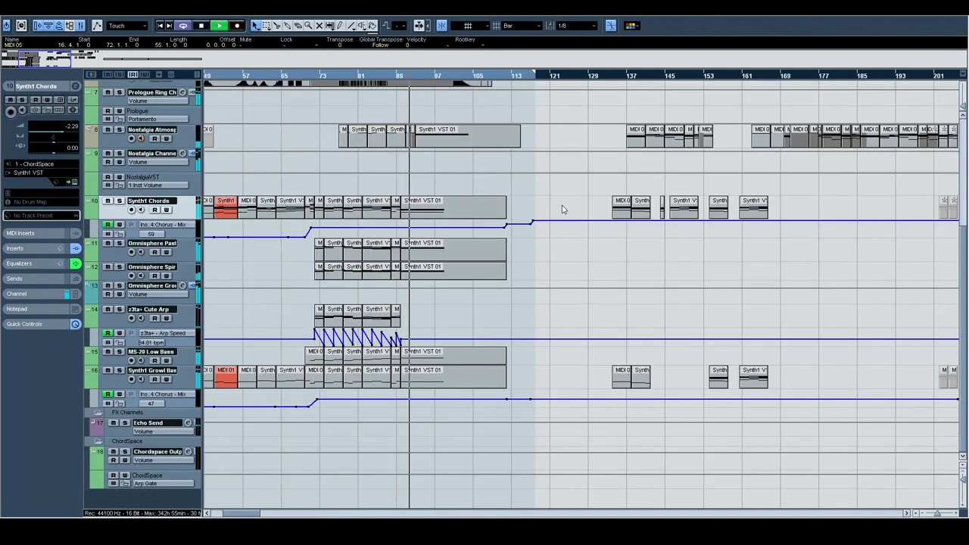
pyautogui.scroll(3, 564, 209)
pyautogui.moveTo(456, 191); pyautogui.dragTo(793, 317)
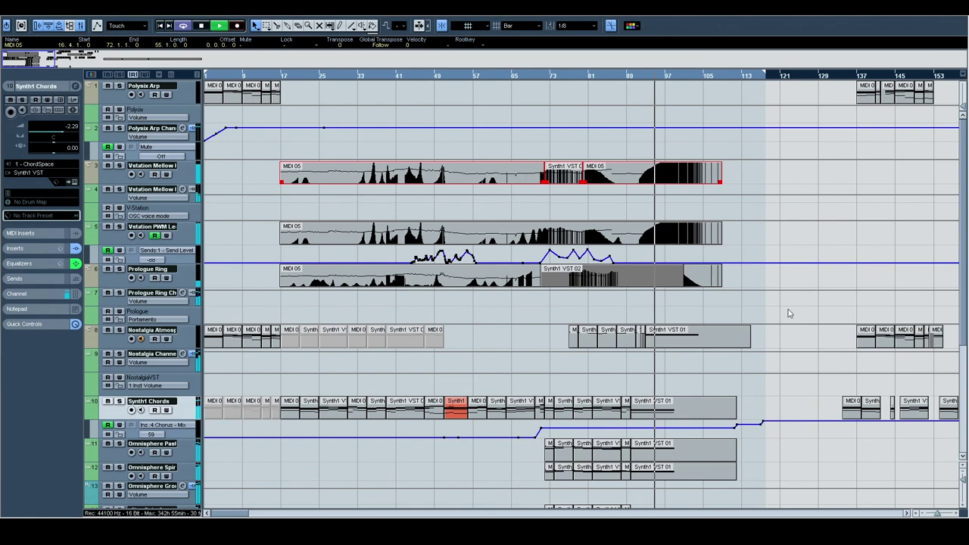